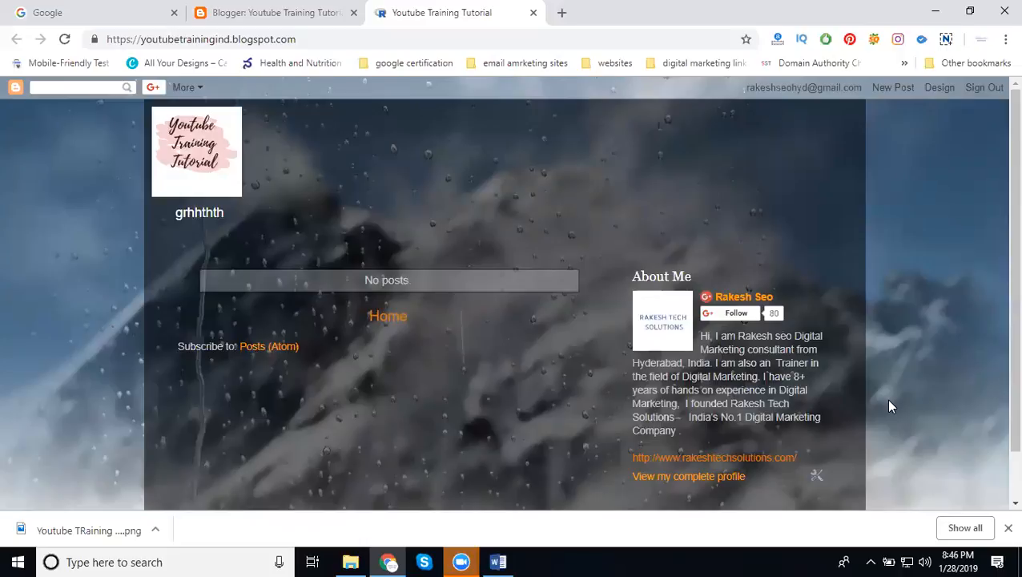
- Return to the Blogger dashboard and open the blog's theme for customization in the Theme Designer
{"action": "left_click", "coordinate": [303, 15]}
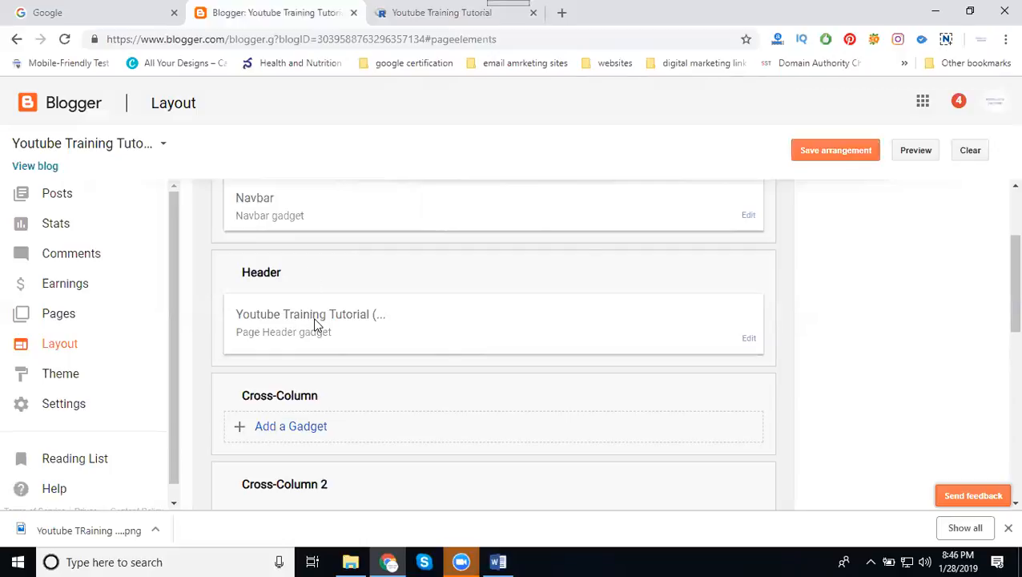
{"action": "scroll", "coordinate": [622, 364], "scroll_direction": "down", "scroll_amount": 4}
{"action": "mouse_move", "coordinate": [622, 337]}
{"action": "left_mouse_down"}
{"action": "mouse_move", "coordinate": [610, 324]}
{"action": "mouse_move", "coordinate": [648, 337]}
{"action": "mouse_move", "coordinate": [630, 337]}
{"action": "left_mouse_up"}
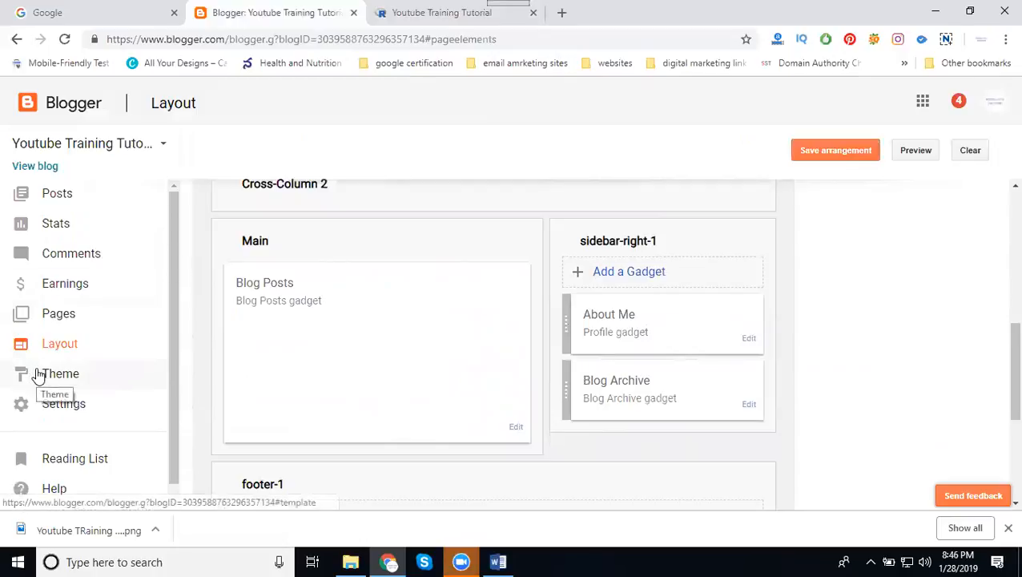
{"action": "left_click", "coordinate": [72, 376]}
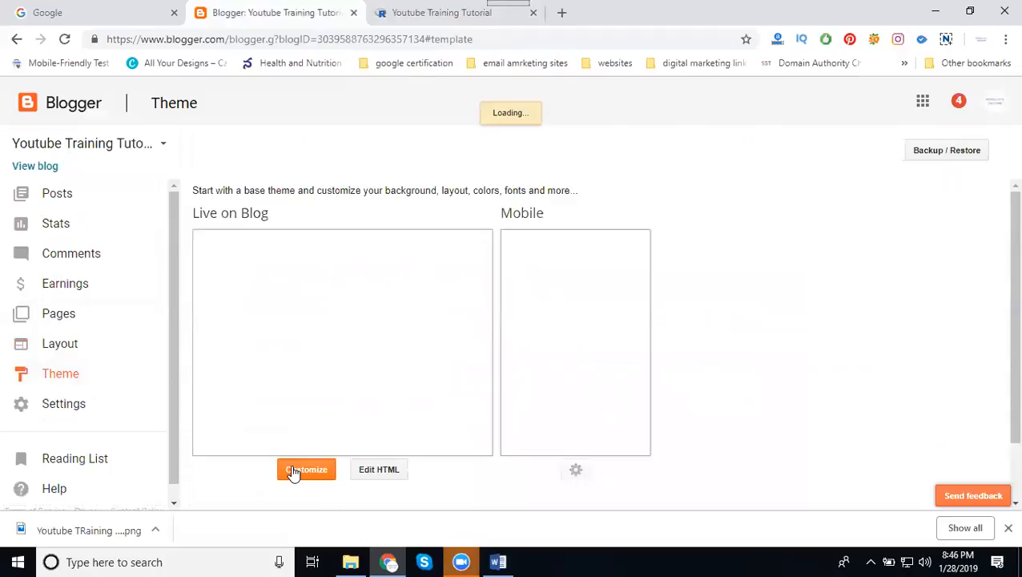
{"action": "left_click", "coordinate": [293, 472]}
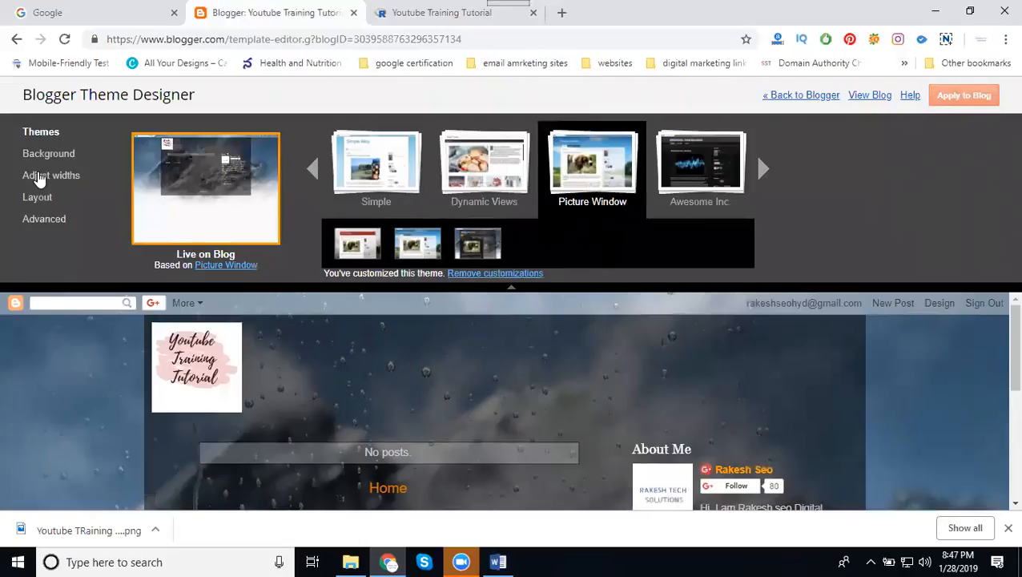
- Try the third variant, Magazine, of the Dynamic Views theme on the blog preview
{"action": "left_click", "coordinate": [33, 159]}
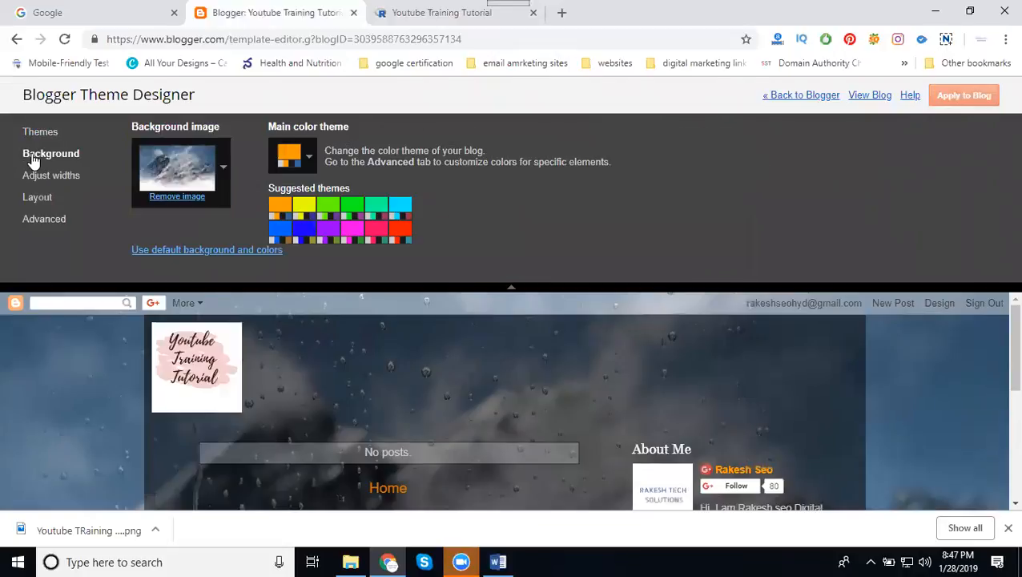
{"action": "left_click", "coordinate": [37, 133]}
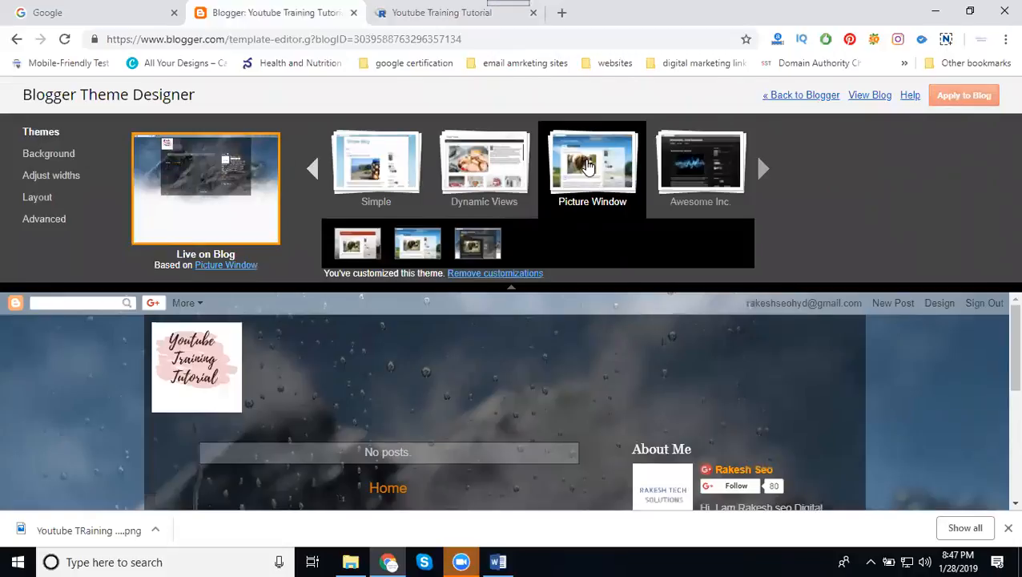
{"action": "mouse_move", "coordinate": [485, 168]}
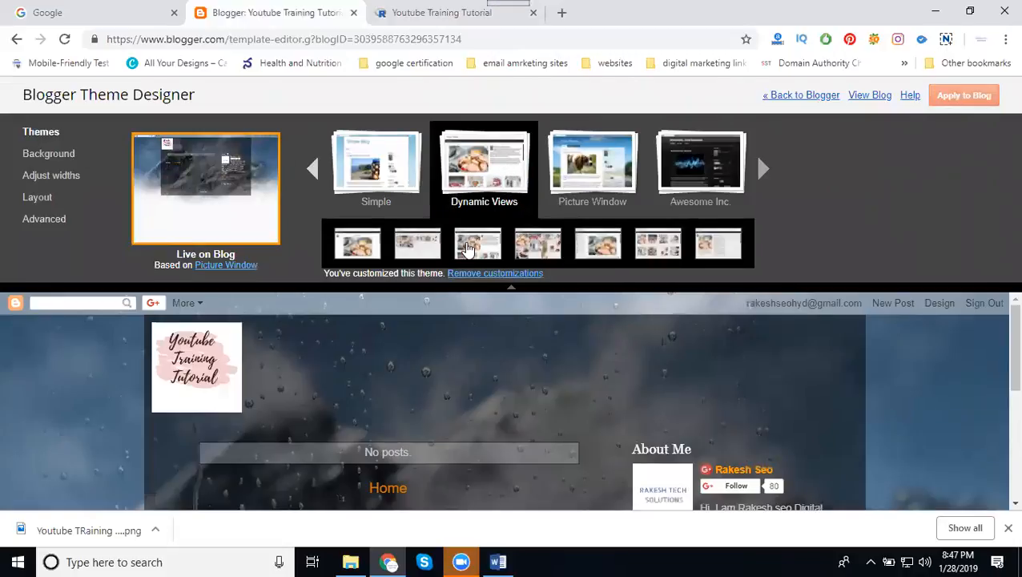
{"action": "left_click", "coordinate": [469, 249]}
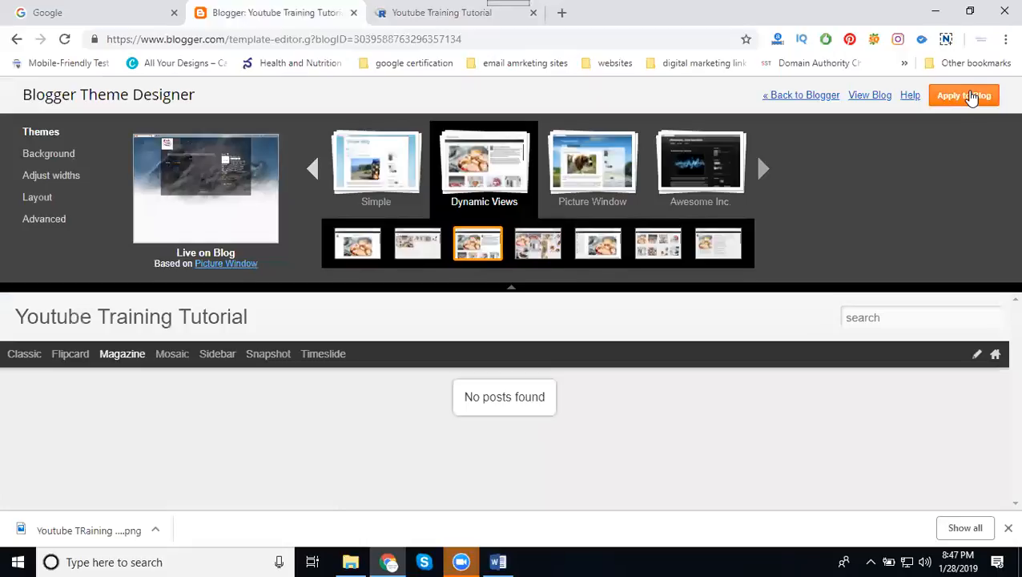
- Choose the dark third variant of the Picture Window theme for the blog
{"action": "left_click", "coordinate": [46, 158]}
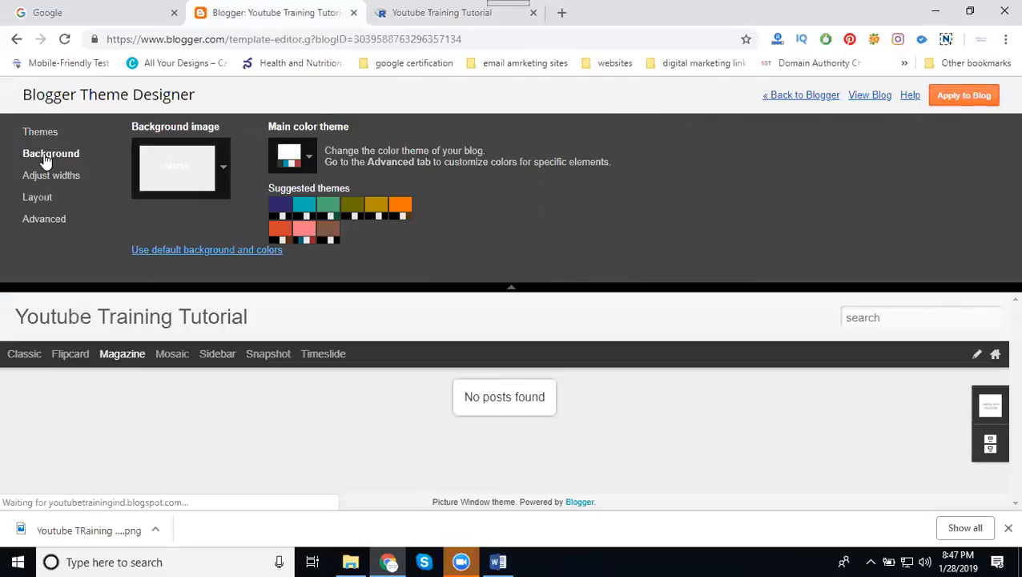
{"action": "left_click", "coordinate": [48, 133]}
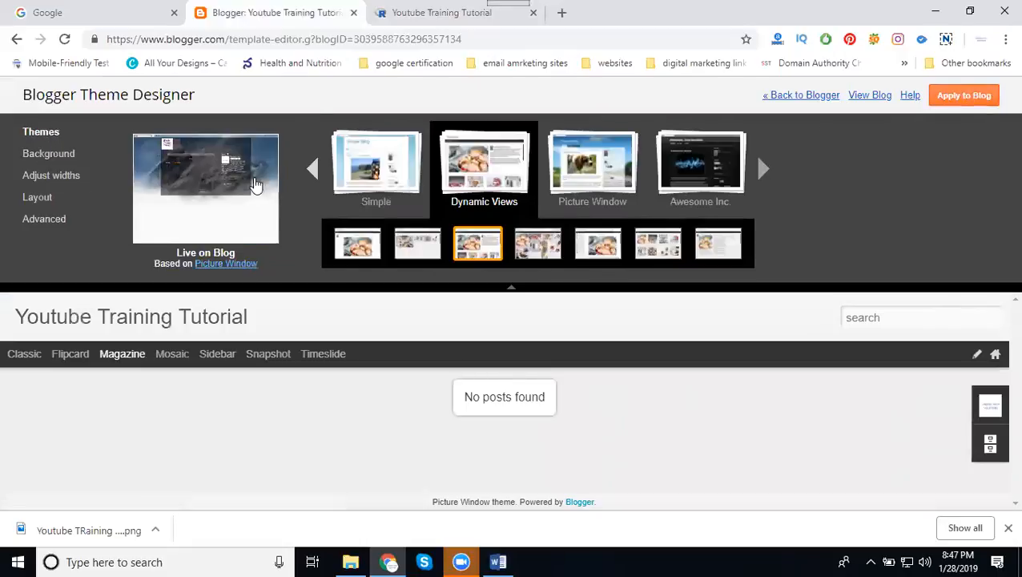
{"action": "left_click", "coordinate": [614, 195]}
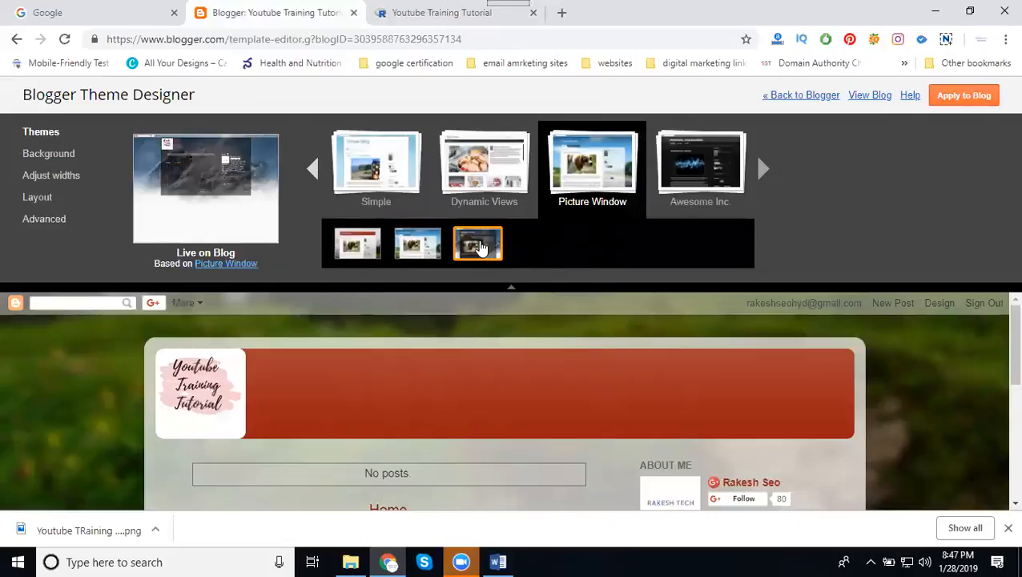
- Open the background image gallery and browse its categories, including The Arts, Business, Celebrations, Entertainment, Family, and Food & Drink
{"action": "left_click", "coordinate": [51, 156]}
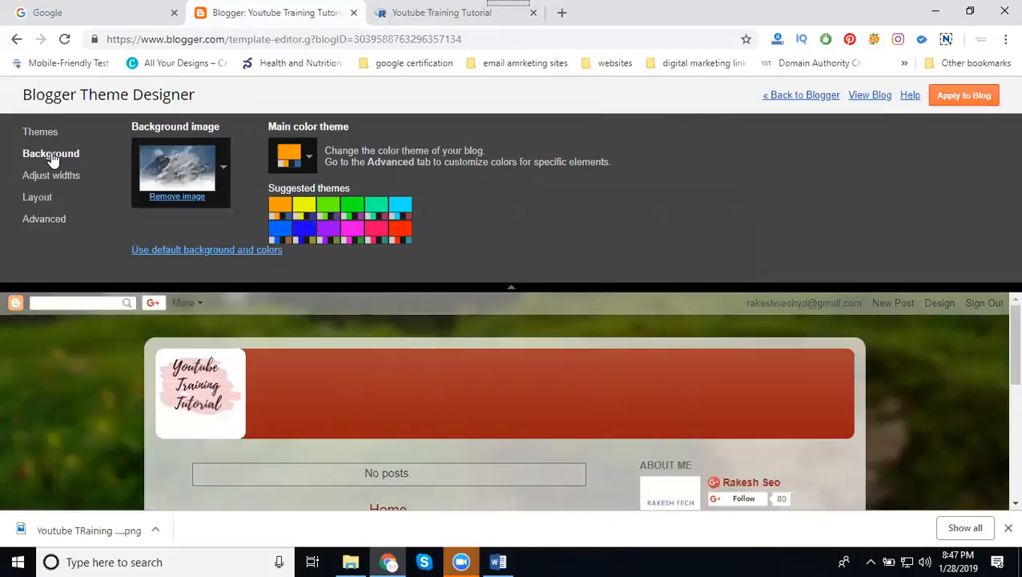
{"action": "left_click", "coordinate": [227, 172]}
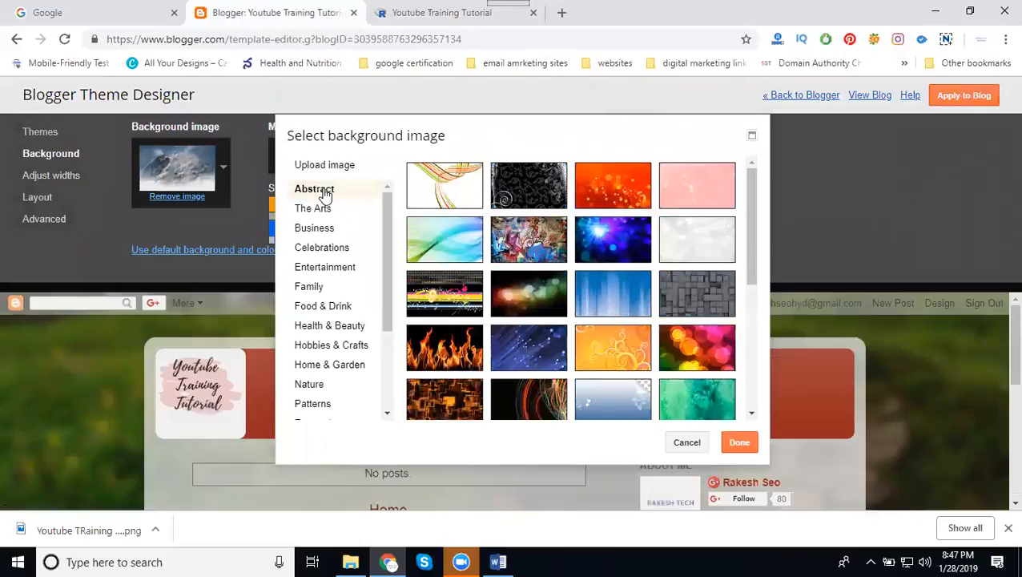
{"action": "left_click", "coordinate": [324, 208]}
{"action": "left_click", "coordinate": [325, 230]}
{"action": "left_click", "coordinate": [321, 250]}
{"action": "left_click", "coordinate": [318, 270]}
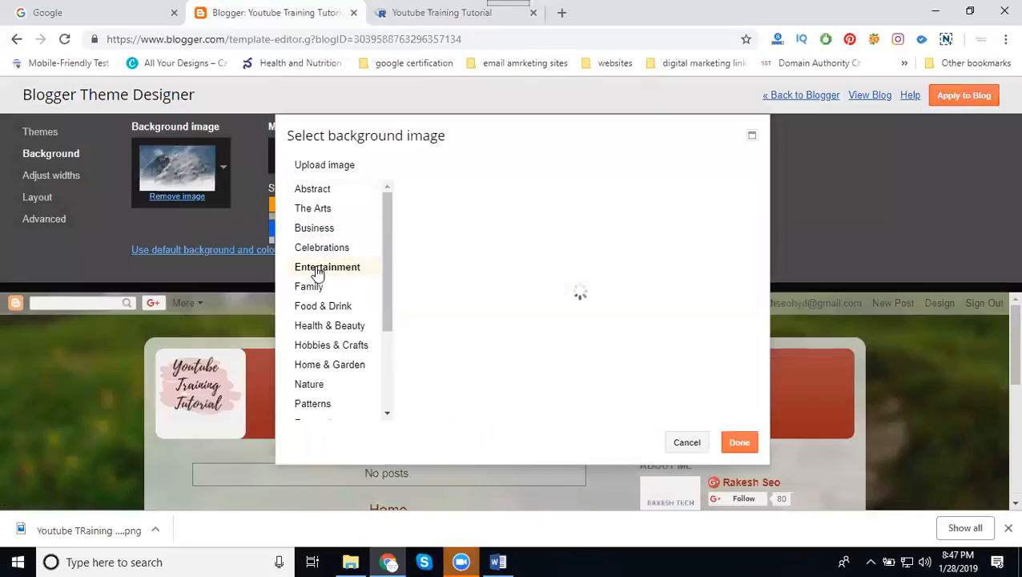
{"action": "left_click", "coordinate": [312, 287]}
{"action": "left_click", "coordinate": [316, 309]}
{"action": "scroll", "coordinate": [312, 335], "scroll_direction": "down", "scroll_amount": 3}
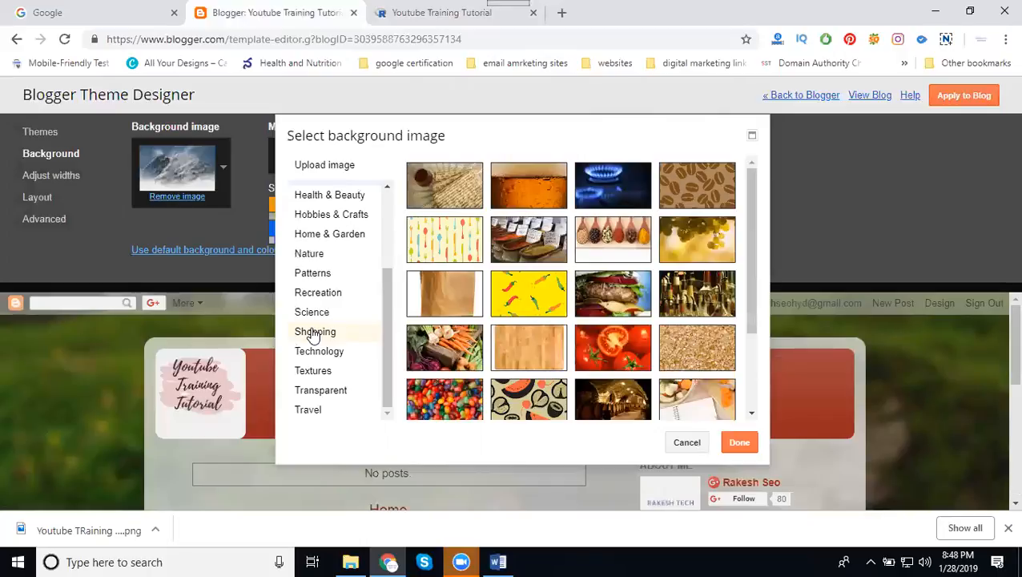
{"action": "scroll", "coordinate": [352, 353], "scroll_direction": "up", "scroll_amount": 3}
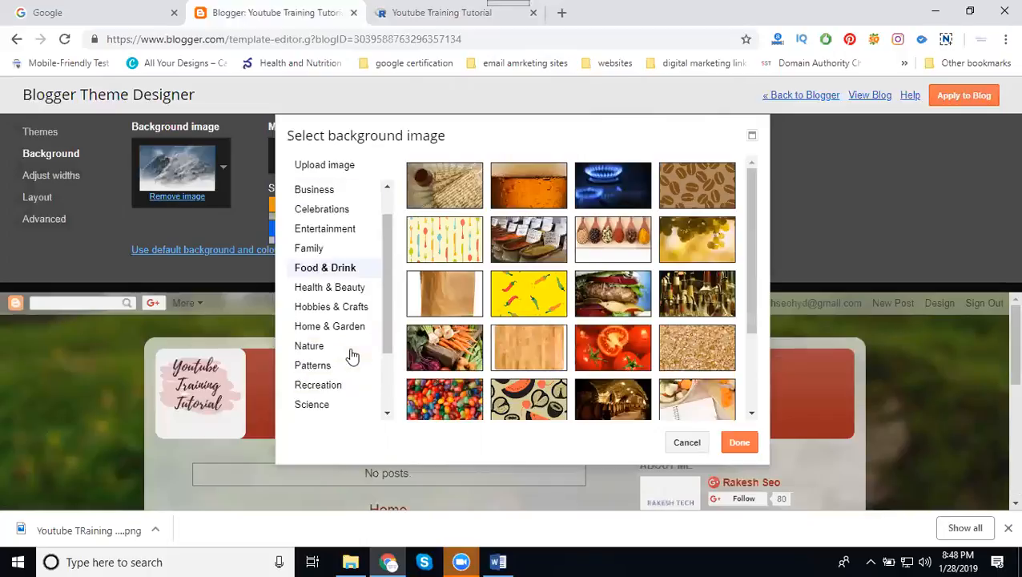
- Check the size requirements for uploading a background image, look through Abstract and The Arts, and leave without choosing one
{"action": "left_click", "coordinate": [331, 169]}
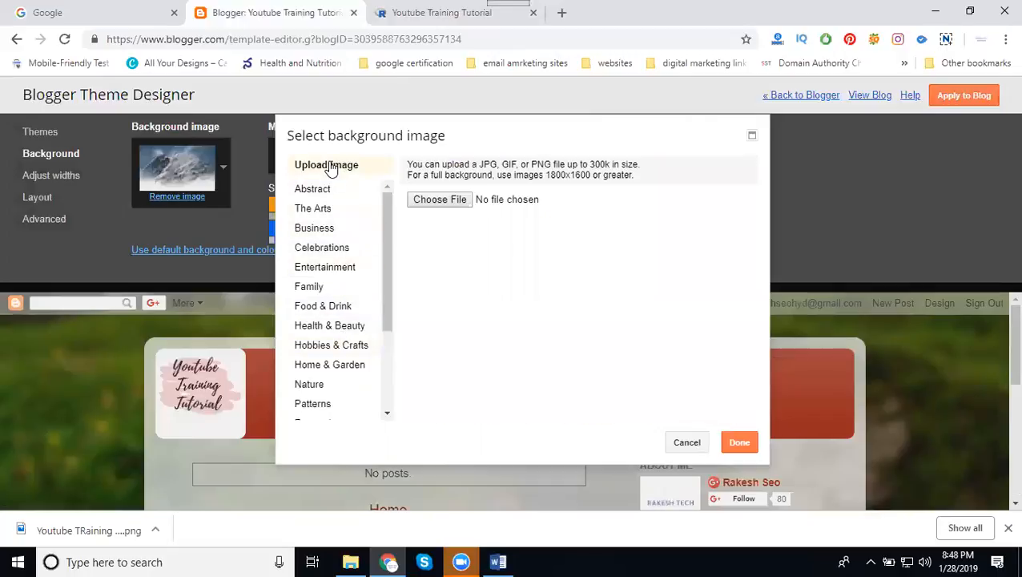
{"action": "left_click_drag", "start_coordinate": [545, 175], "coordinate": [594, 174]}
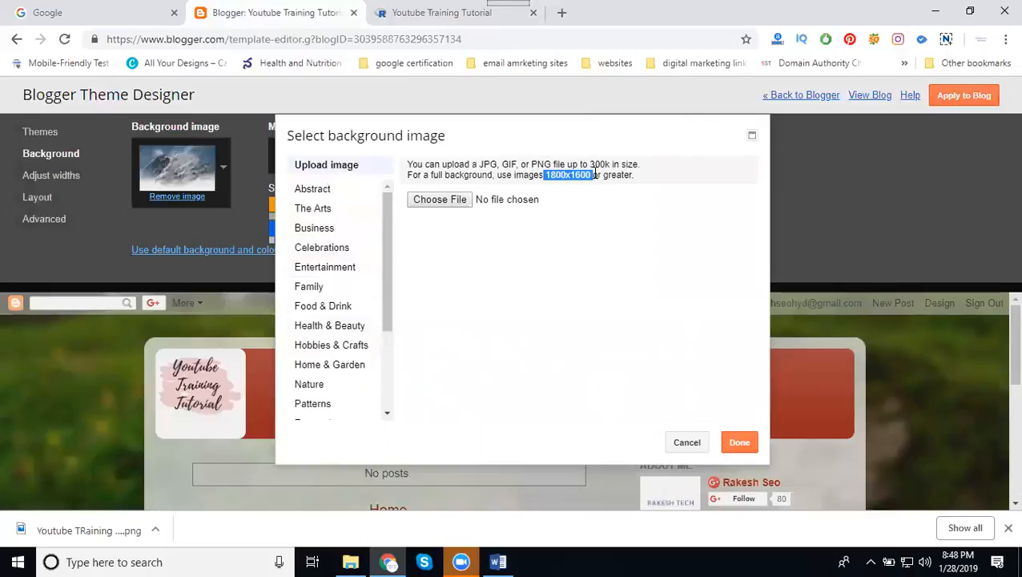
{"action": "left_click", "coordinate": [338, 189]}
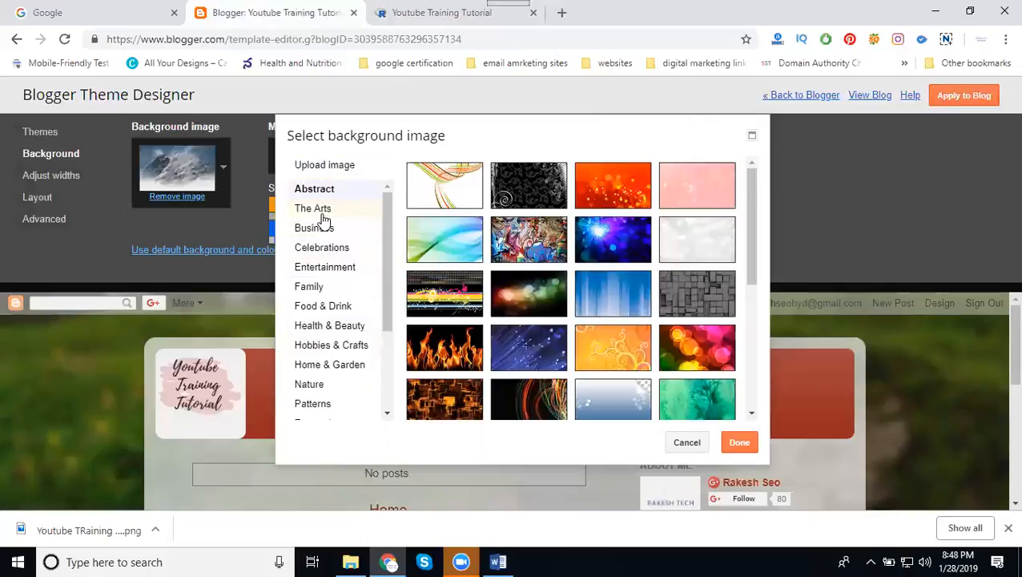
{"action": "left_click", "coordinate": [322, 213]}
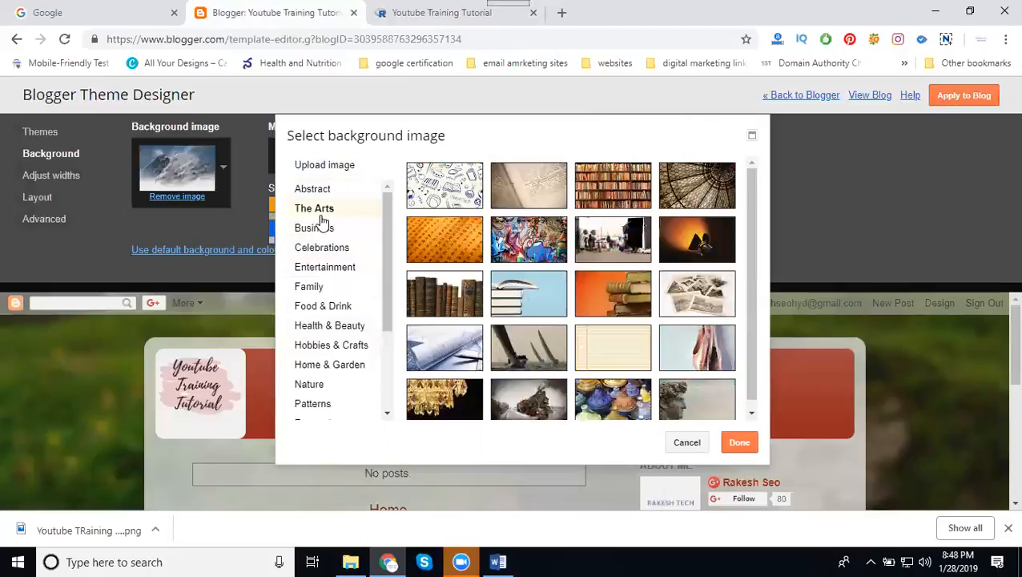
{"action": "left_click", "coordinate": [686, 443]}
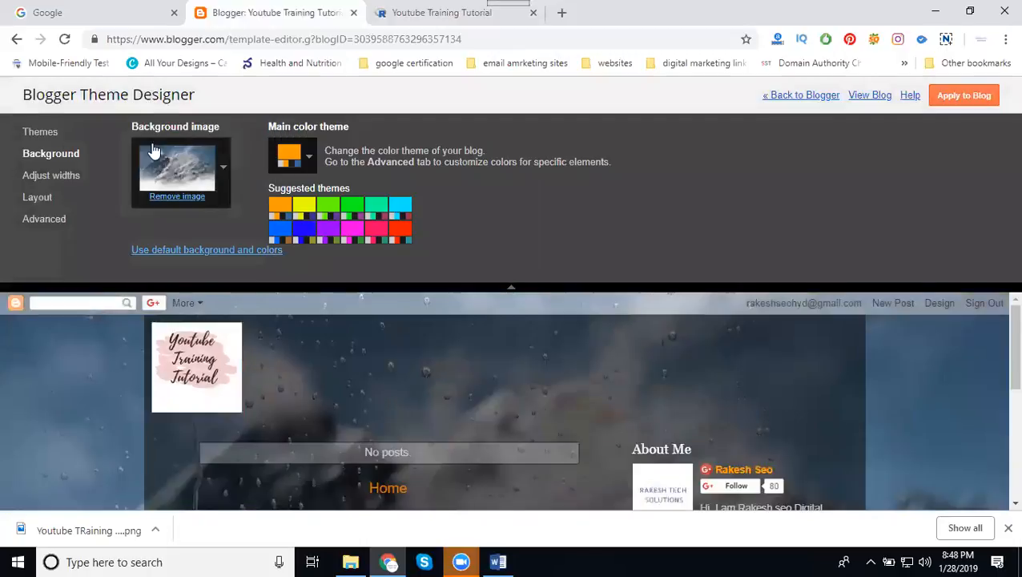
- Widen the entire blog to 1140 px in the width settings and compare the preview with the live blog
{"action": "left_click", "coordinate": [56, 176]}
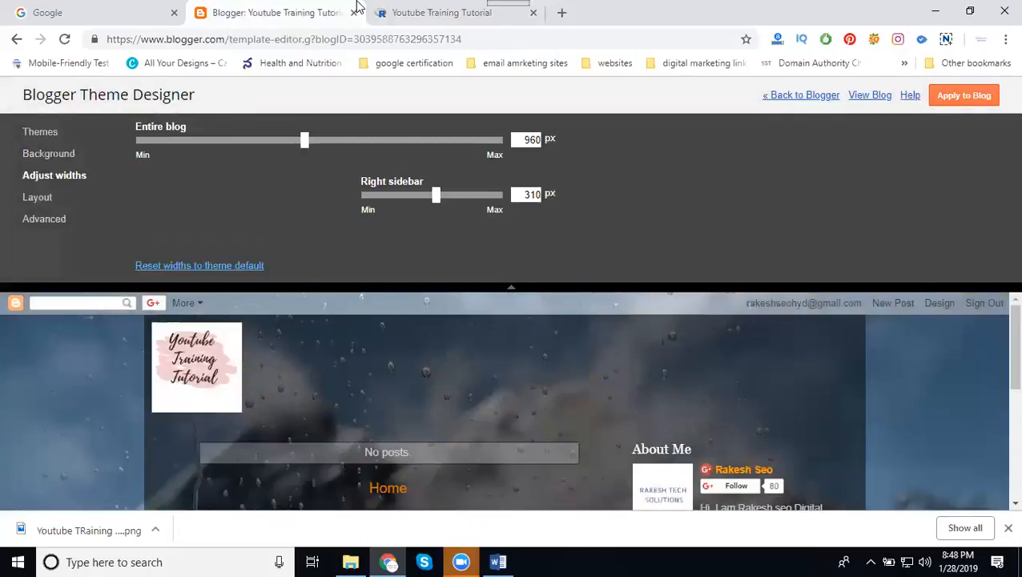
{"action": "left_click", "coordinate": [399, 12]}
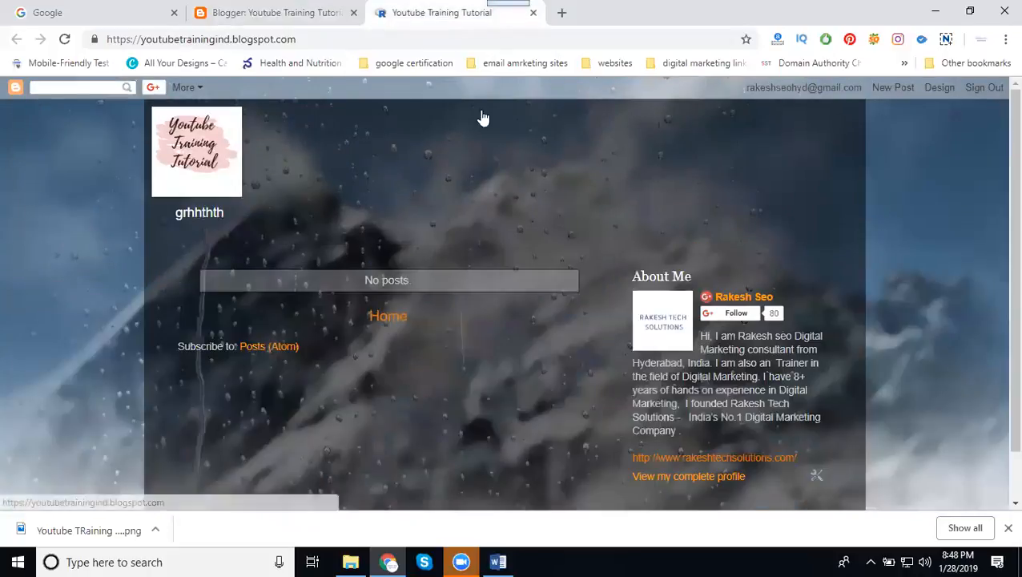
{"action": "left_click", "coordinate": [282, 15]}
{"action": "left_click", "coordinate": [371, 139]}
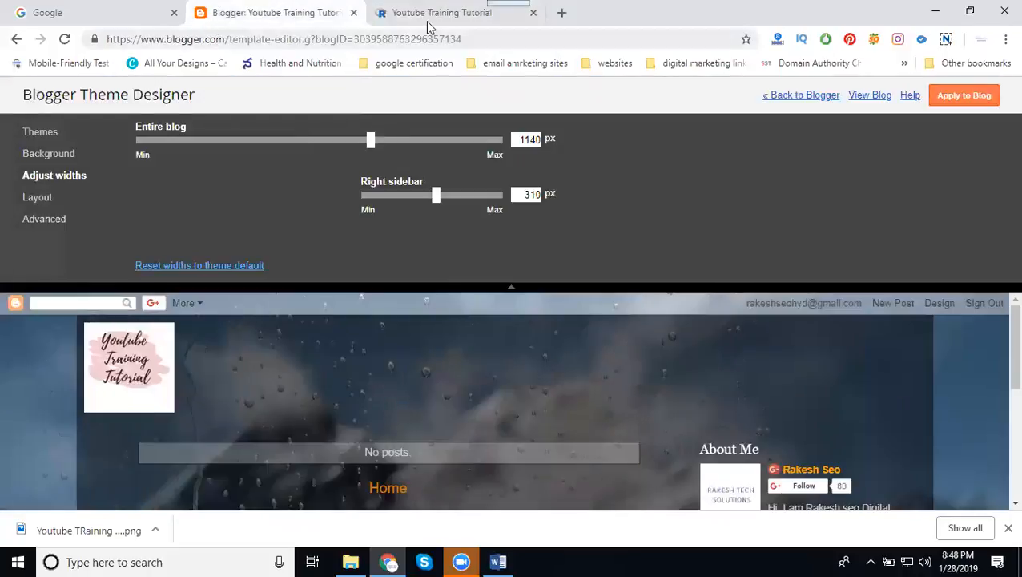
{"action": "left_click", "coordinate": [431, 17]}
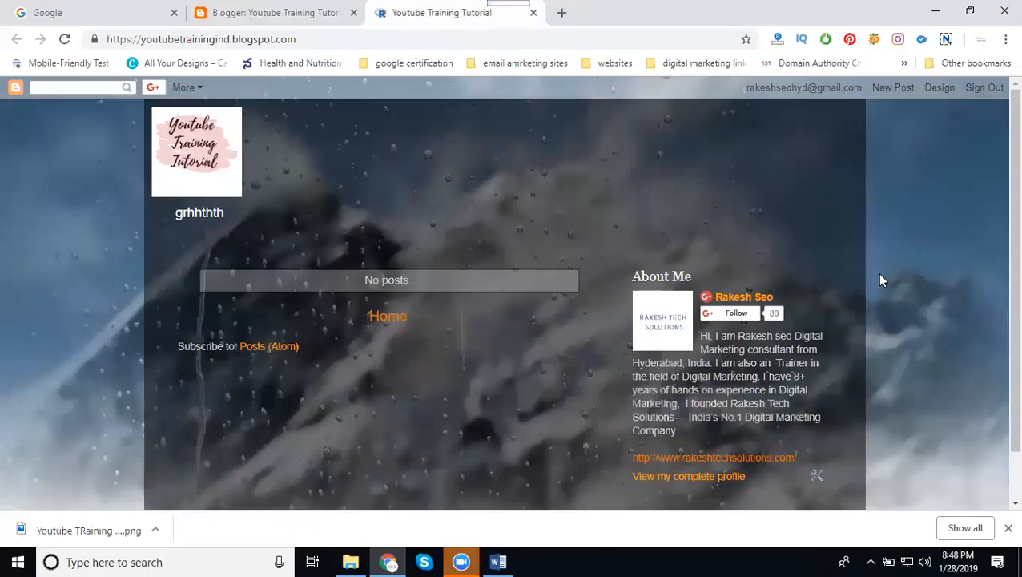
{"action": "left_click", "coordinate": [272, 9]}
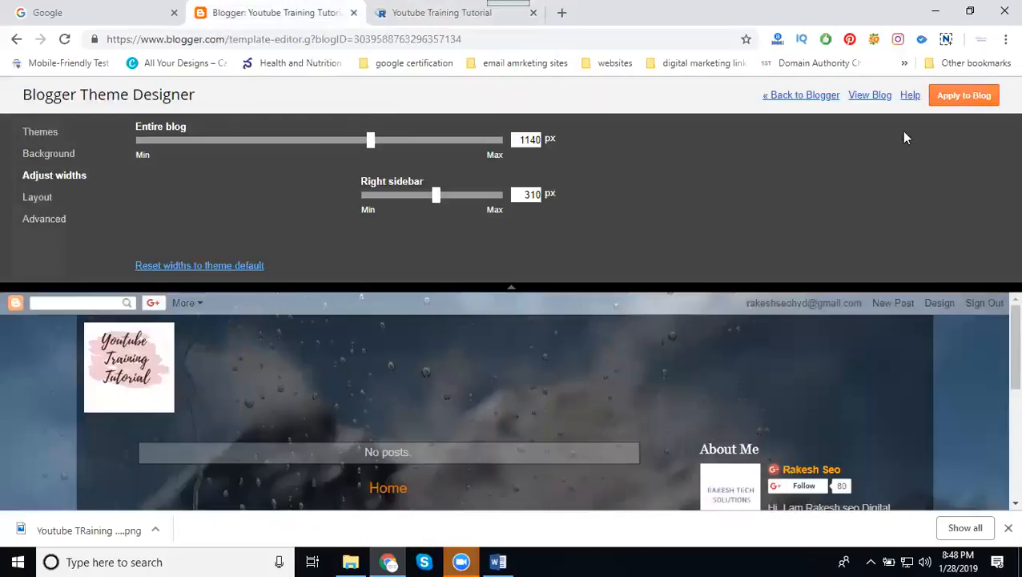
- Set the entire blog width to 1250 px, apply it to the blog, and reload the live blog to check it
{"action": "left_click", "coordinate": [390, 141]}
{"action": "left_click", "coordinate": [411, 141]}
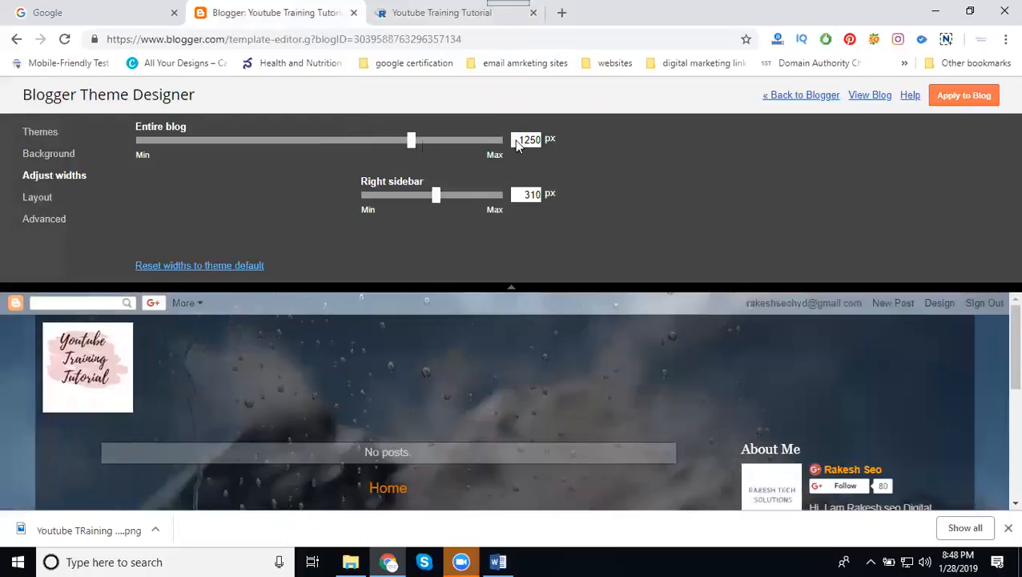
{"action": "left_click", "coordinate": [947, 97]}
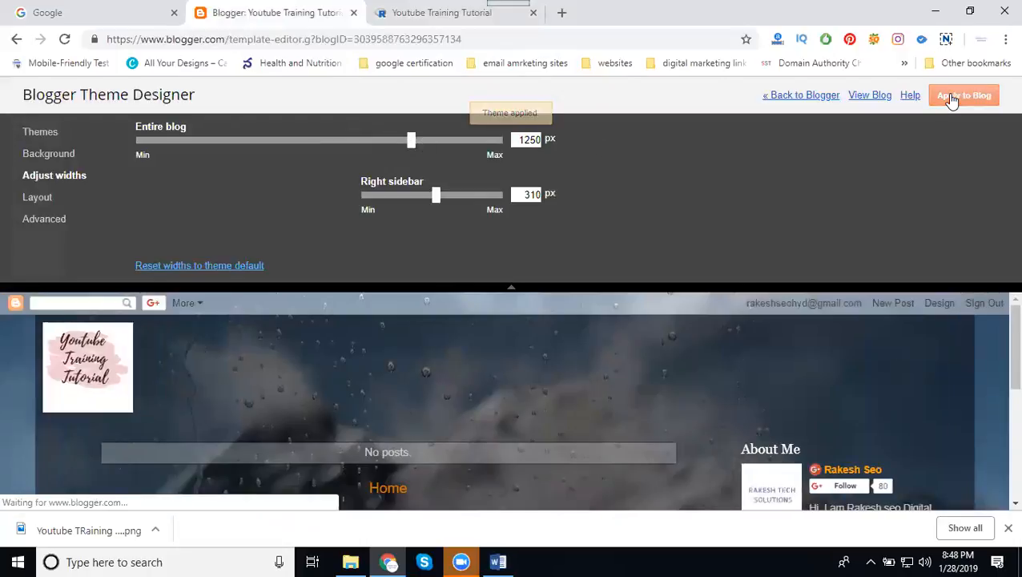
{"action": "left_click", "coordinate": [439, 15]}
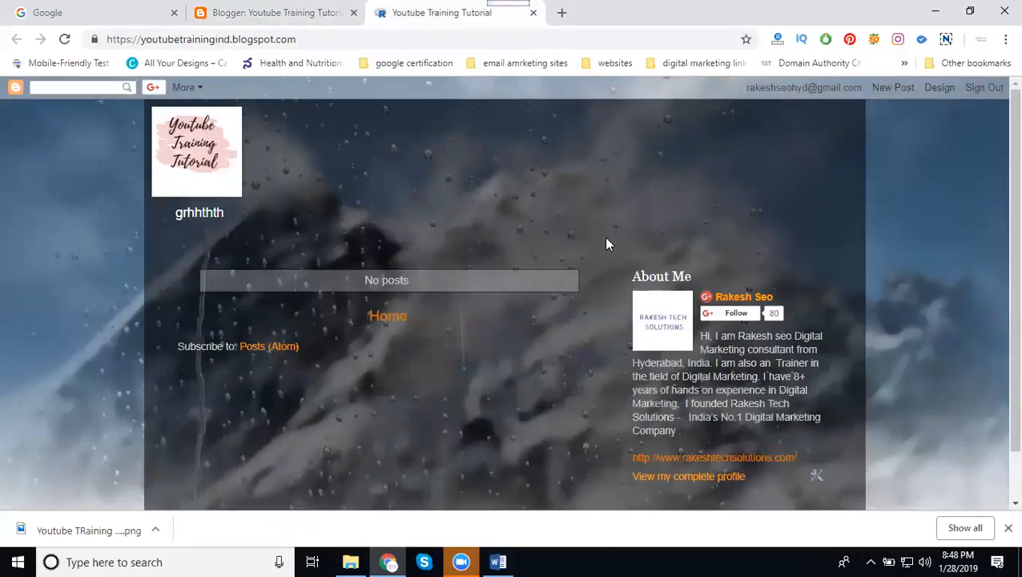
{"action": "left_click", "coordinate": [66, 40]}
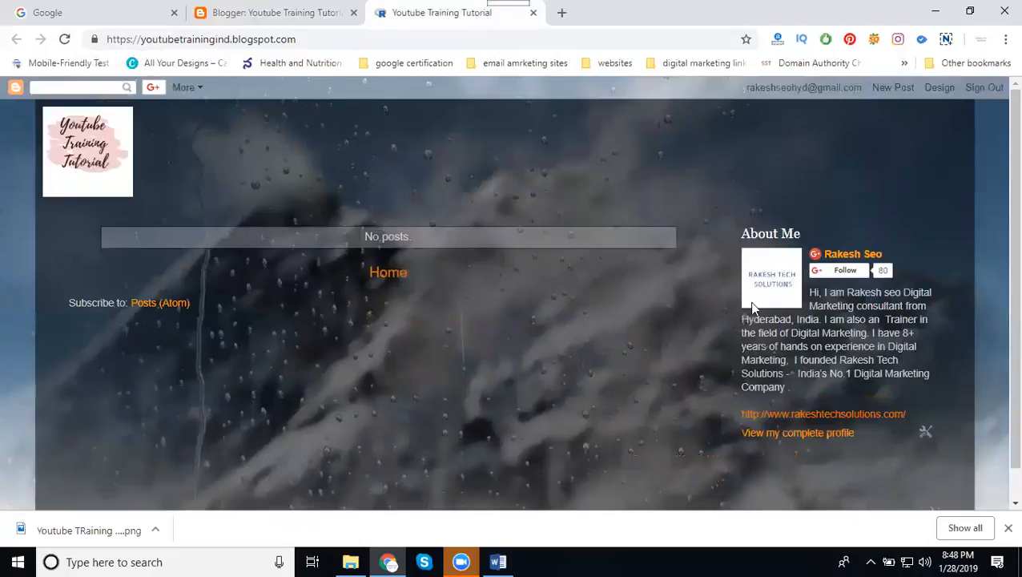
- Set the right sidebar width to 380 px, apply it to the blog, and reload the live blog to check it
{"action": "left_click", "coordinate": [288, 14]}
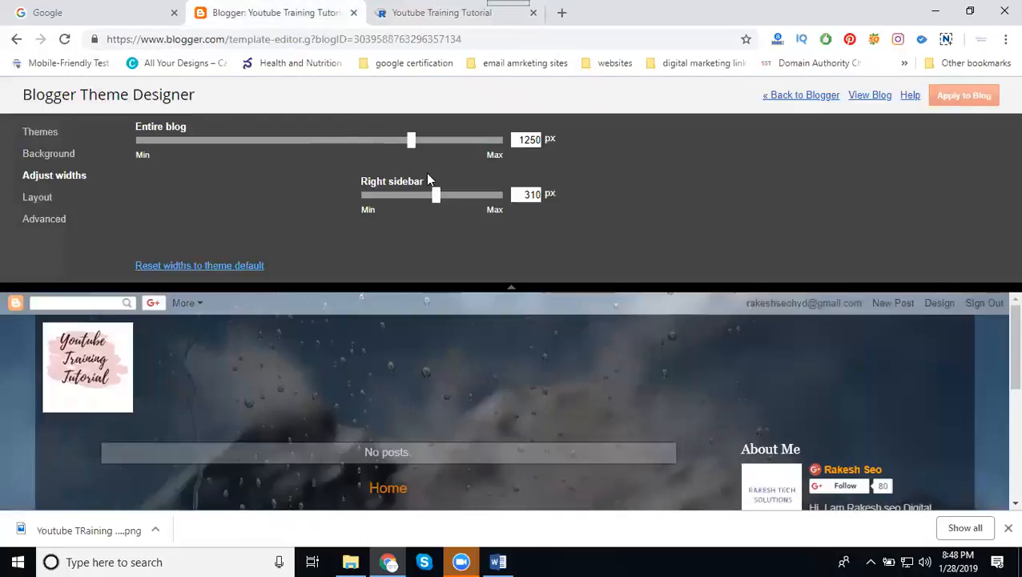
{"action": "left_click", "coordinate": [460, 195]}
{"action": "left_click", "coordinate": [963, 96]}
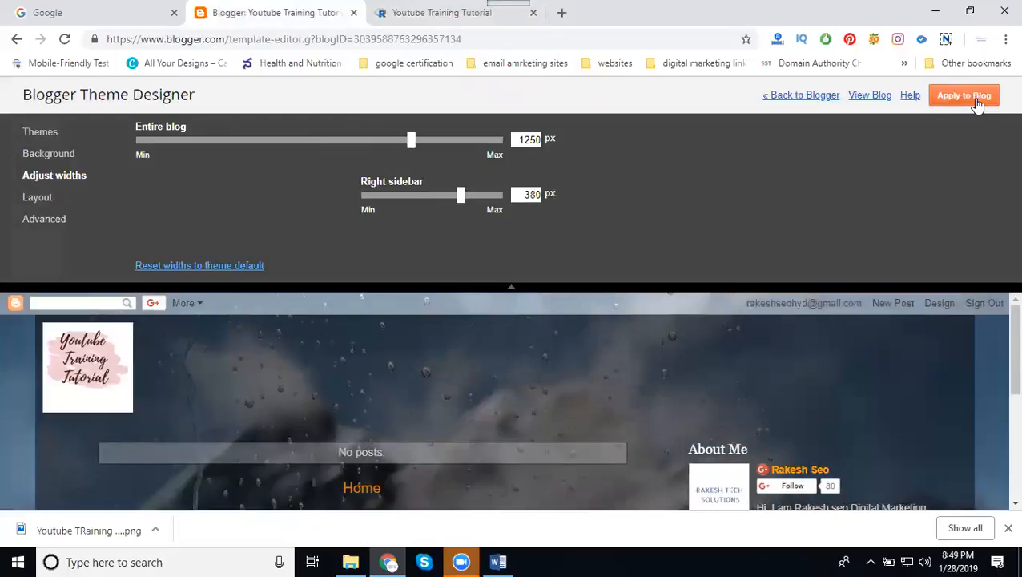
{"action": "left_click", "coordinate": [448, 12]}
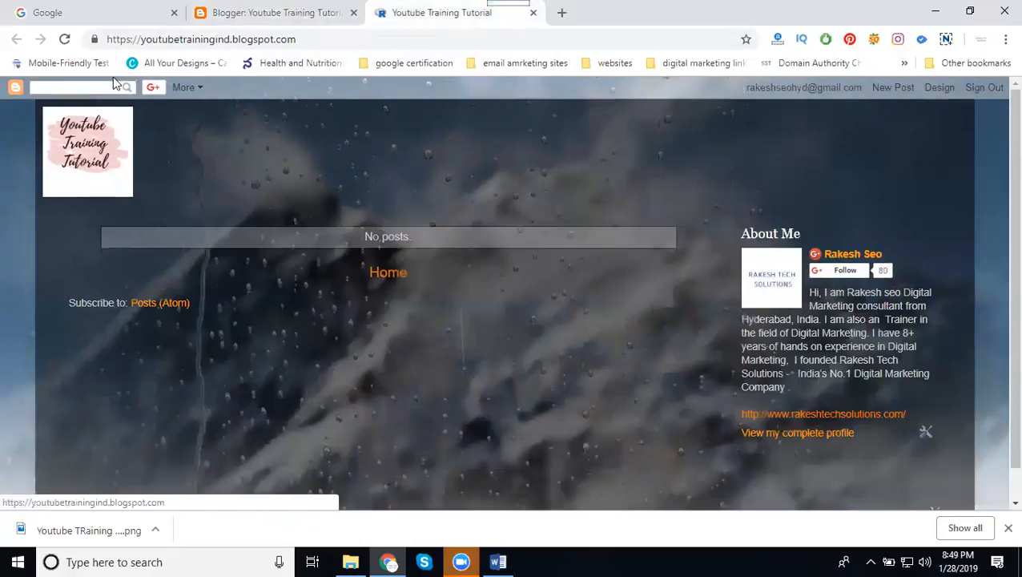
{"action": "left_click", "coordinate": [64, 39]}
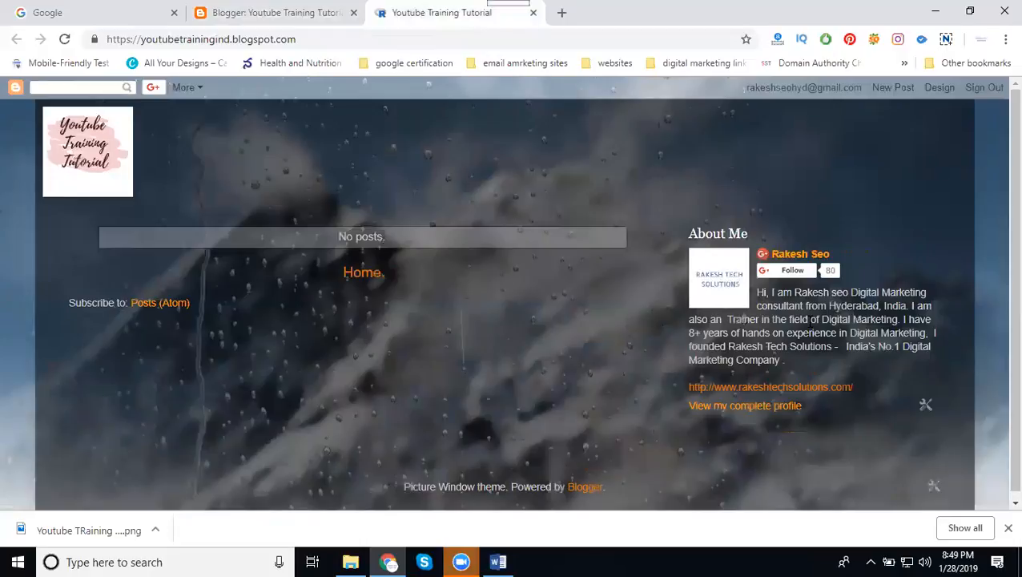
- Set the body layout to a main column with a single right sidebar, apply it to the blog, and check the layout preview
{"action": "left_click", "coordinate": [249, 14]}
{"action": "left_click", "coordinate": [34, 200]}
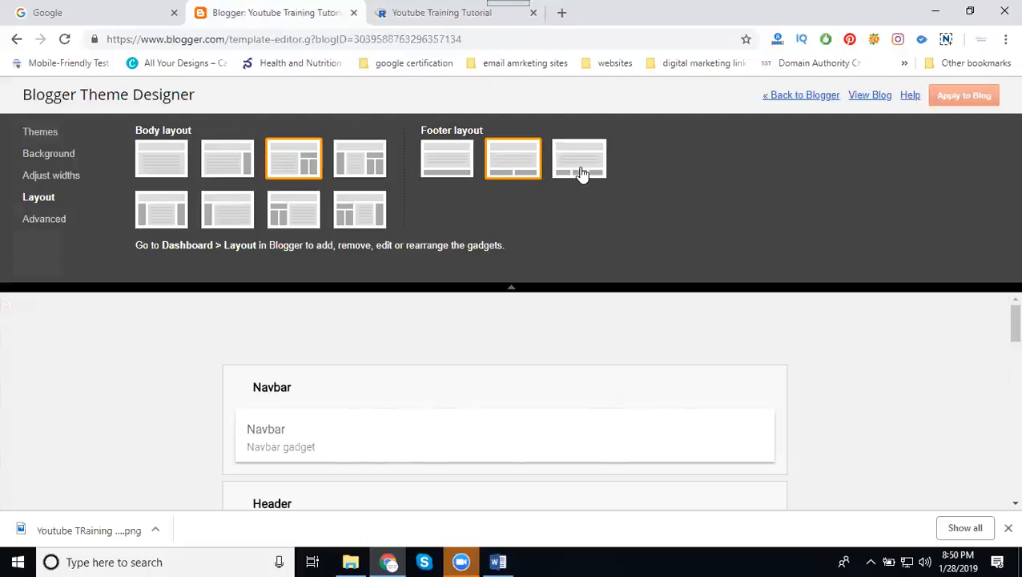
{"action": "left_click", "coordinate": [231, 165]}
{"action": "left_click", "coordinate": [972, 104]}
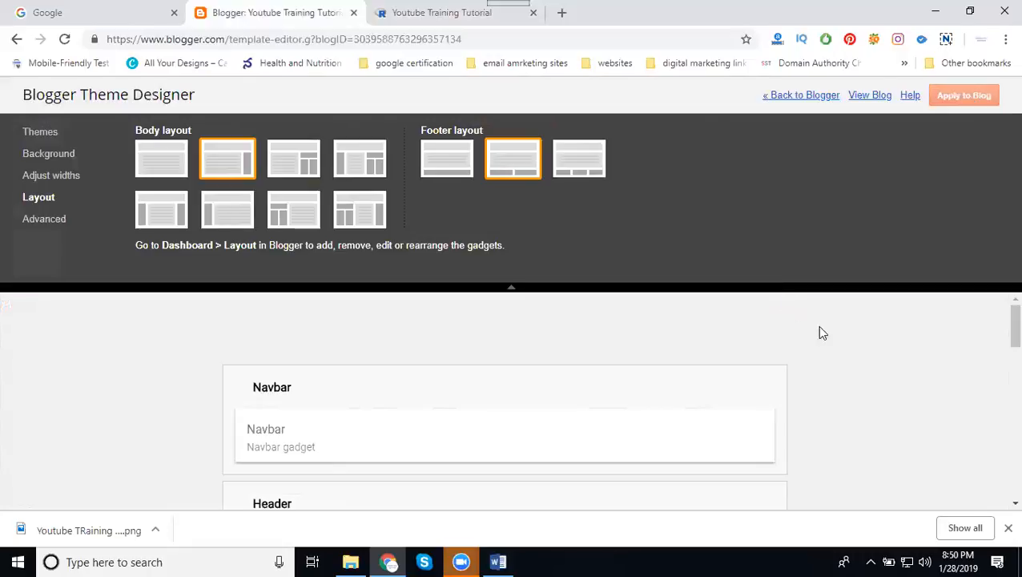
{"action": "scroll", "coordinate": [923, 404], "scroll_direction": "down", "scroll_amount": 3}
{"action": "scroll", "coordinate": [925, 405], "scroll_direction": "down", "scroll_amount": 2}
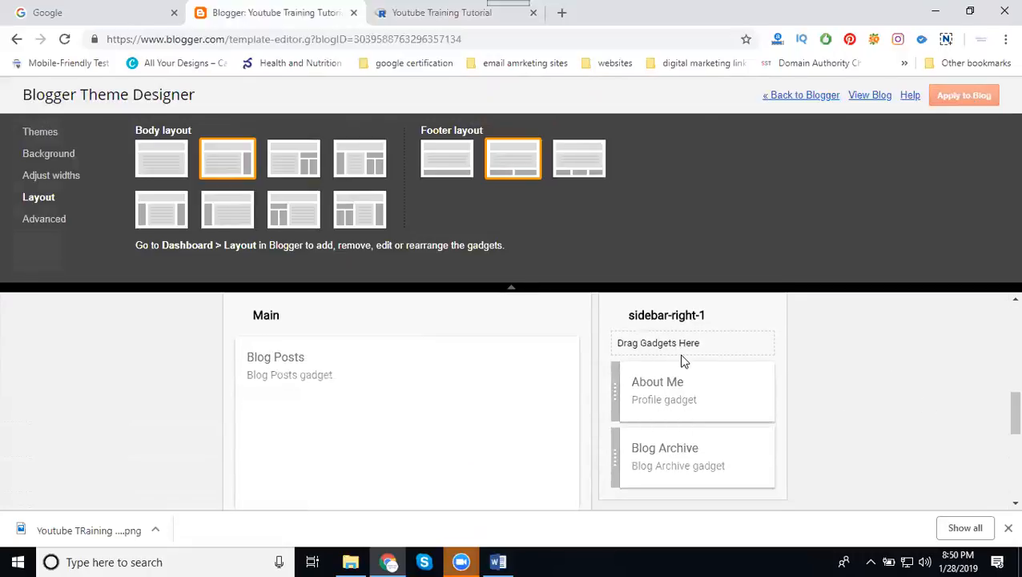
{"action": "scroll", "coordinate": [678, 381], "scroll_direction": "down", "scroll_amount": 1}
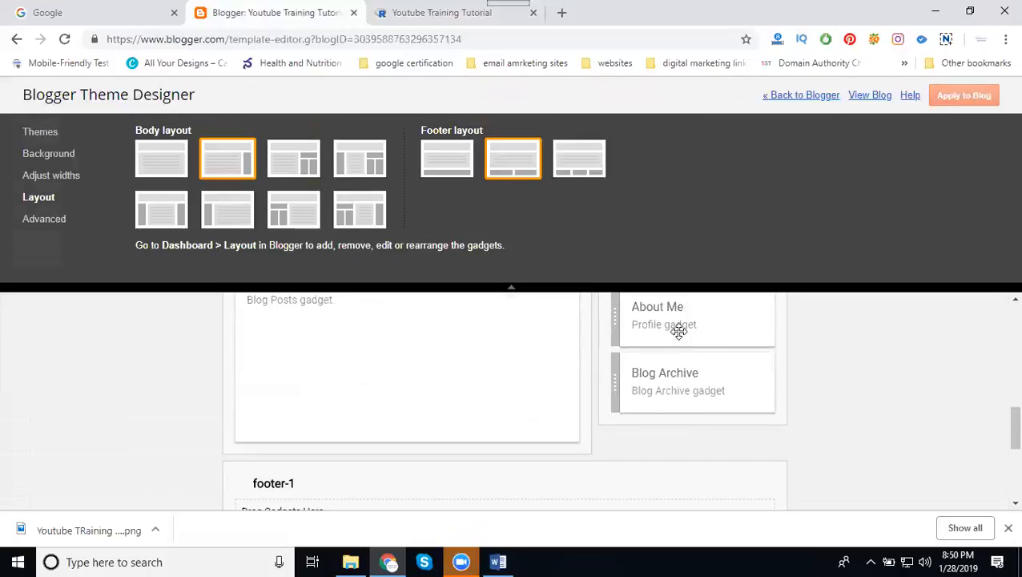
- Switch the body layout to a right sidebar split into two lower columns, apply it to the blog, and check the preview
{"action": "left_click", "coordinate": [286, 164]}
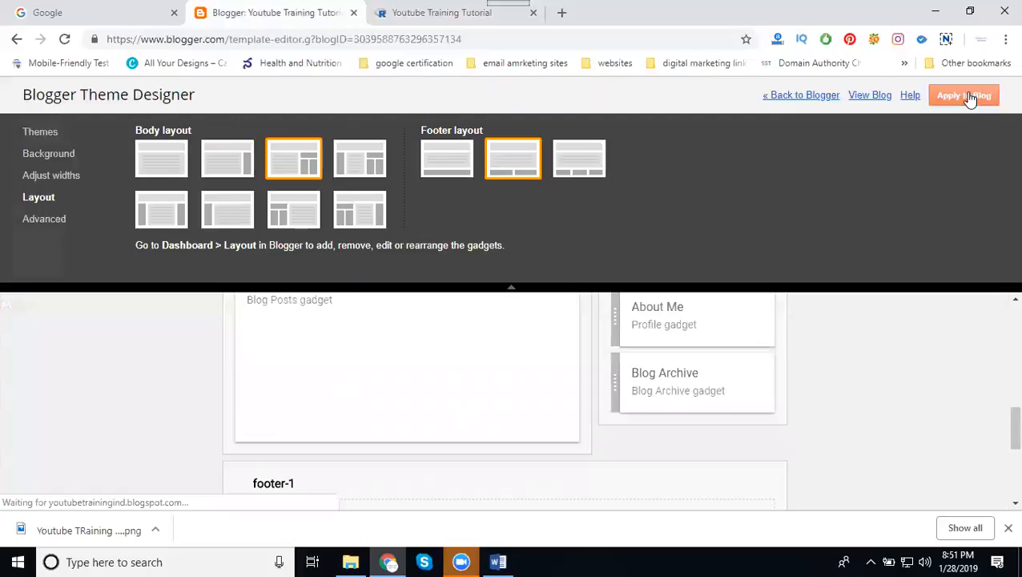
{"action": "left_click", "coordinate": [964, 96]}
{"action": "scroll", "coordinate": [974, 313], "scroll_direction": "down", "scroll_amount": 3}
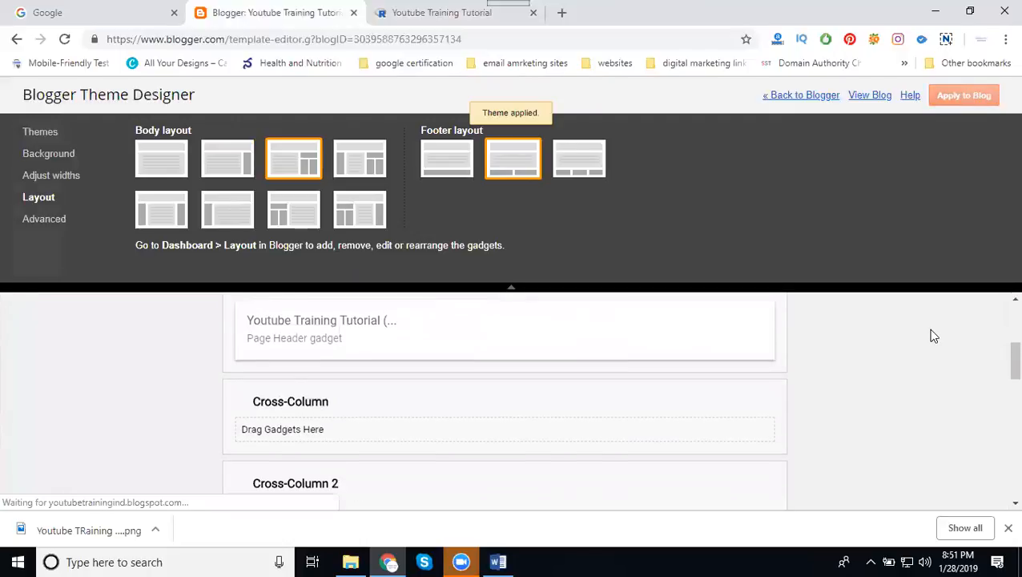
{"action": "scroll", "coordinate": [933, 336], "scroll_direction": "down", "scroll_amount": 2}
{"action": "scroll", "coordinate": [595, 398], "scroll_direction": "down", "scroll_amount": 2}
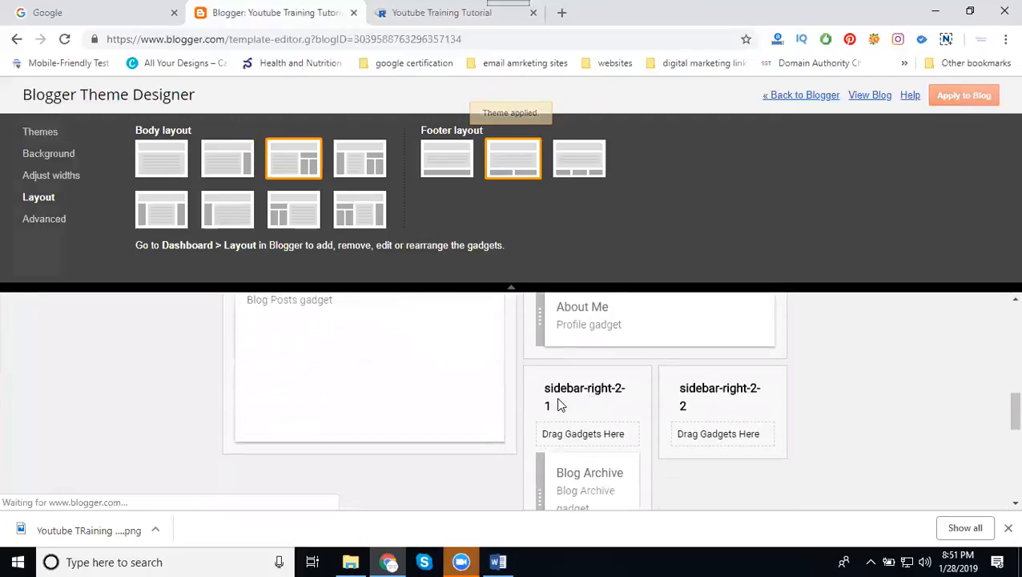
{"action": "scroll", "coordinate": [641, 360], "scroll_direction": "up", "scroll_amount": 1}
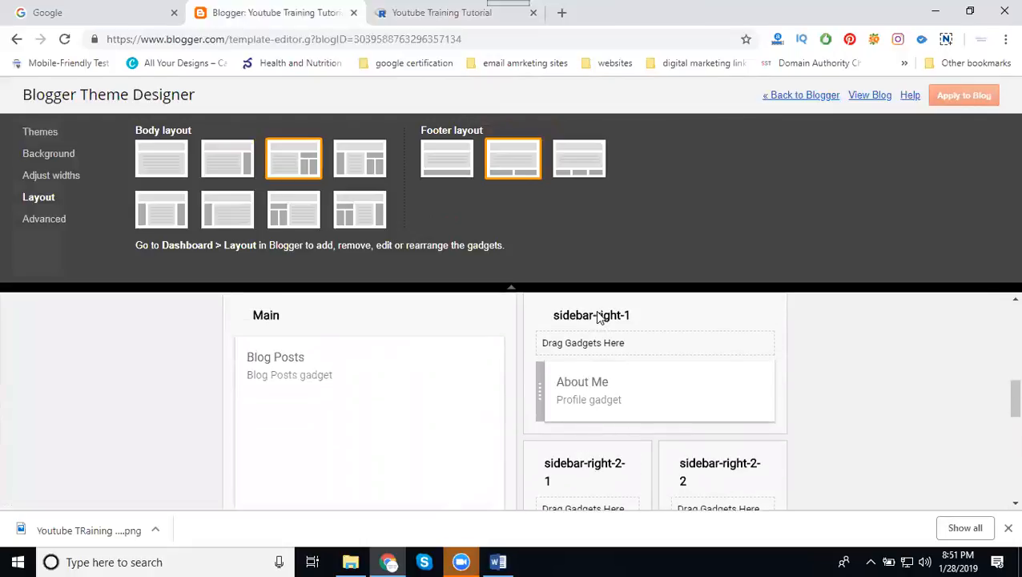
- Apply the body layout with a left sidebar plus a split right sidebar to the blog, and check its sections in the preview
{"action": "left_click", "coordinate": [362, 168]}
{"action": "left_click", "coordinate": [968, 97]}
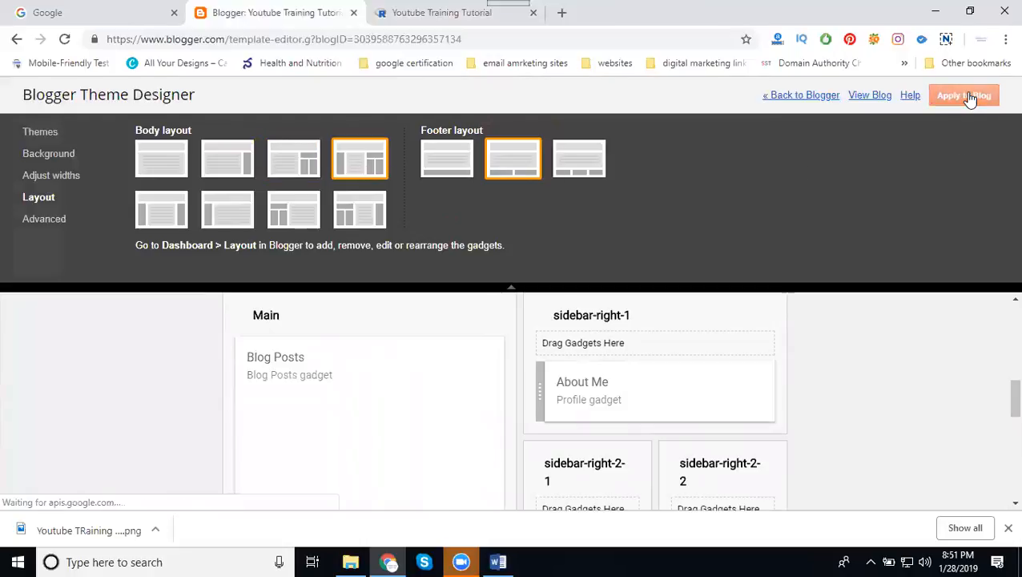
{"action": "scroll", "coordinate": [949, 399], "scroll_direction": "down", "scroll_amount": 4}
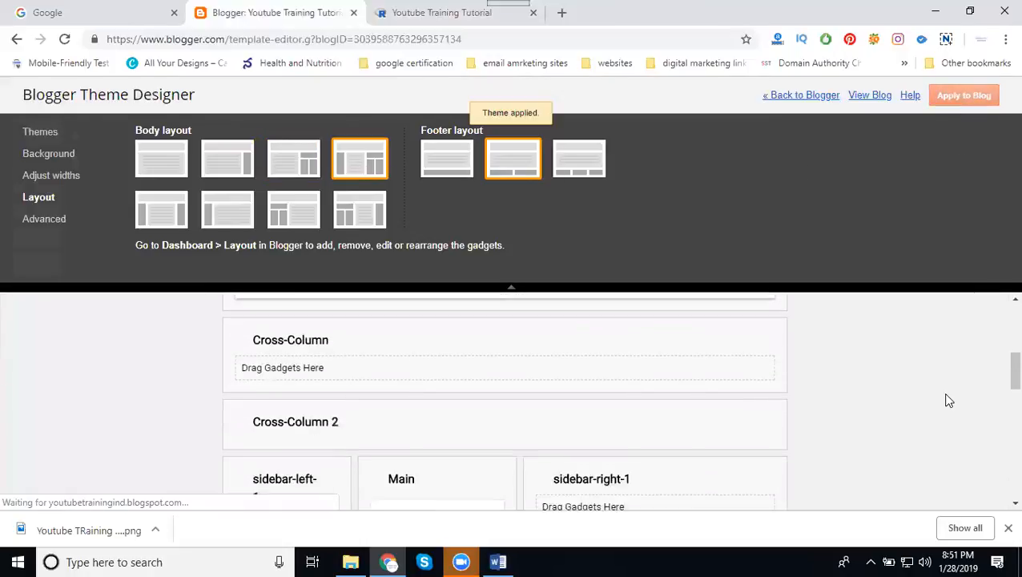
{"action": "scroll", "coordinate": [948, 400], "scroll_direction": "down", "scroll_amount": 2}
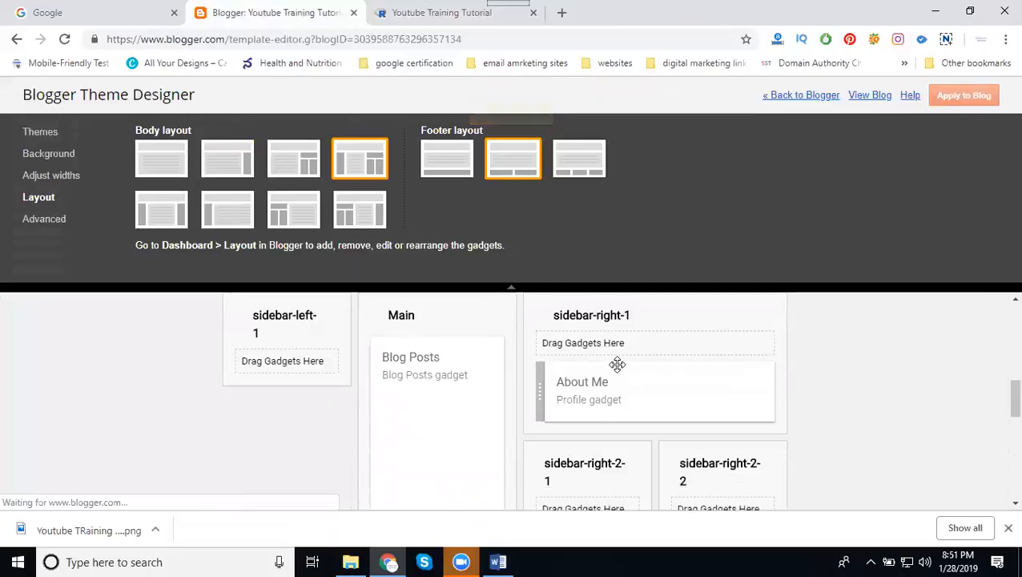
{"action": "scroll", "coordinate": [617, 364], "scroll_direction": "up", "scroll_amount": 1}
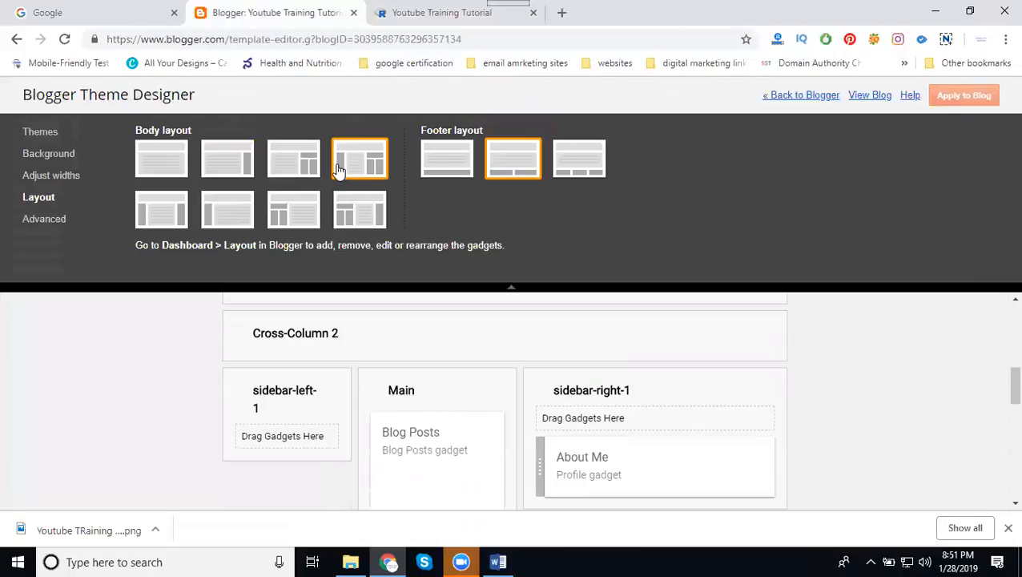
- Return the body layout to one right sidebar, apply it to the blog, and check the About Me and Blog Archive placement
{"action": "left_click", "coordinate": [229, 167]}
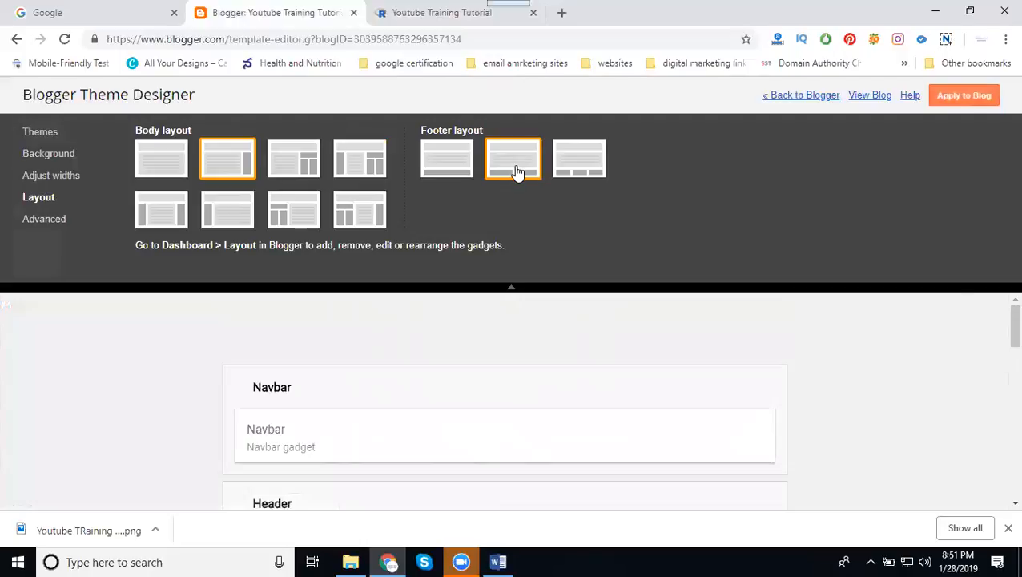
{"action": "left_click", "coordinate": [964, 94]}
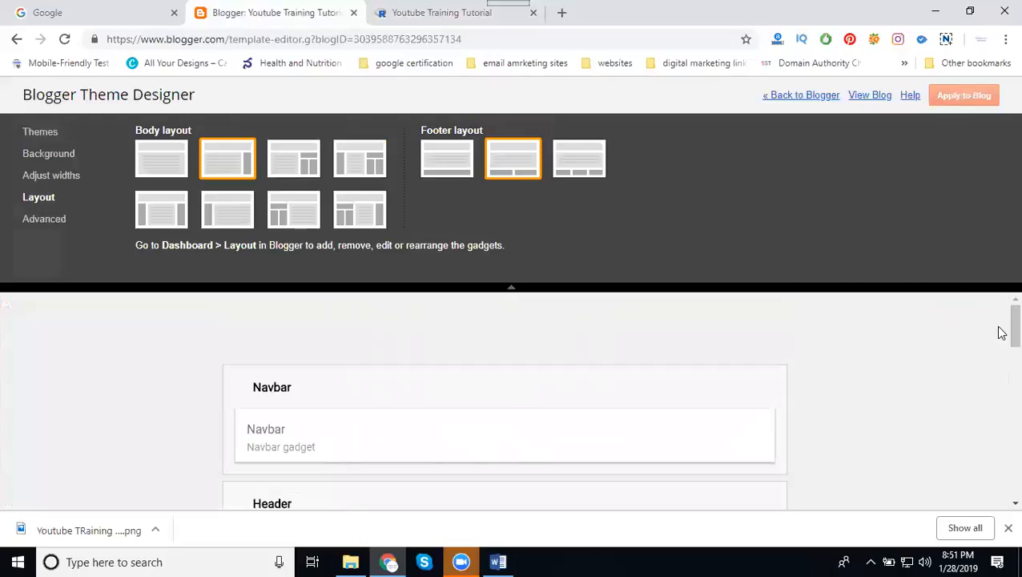
{"action": "scroll", "coordinate": [985, 353], "scroll_direction": "down", "scroll_amount": 5}
{"action": "scroll", "coordinate": [987, 353], "scroll_direction": "down", "scroll_amount": 1}
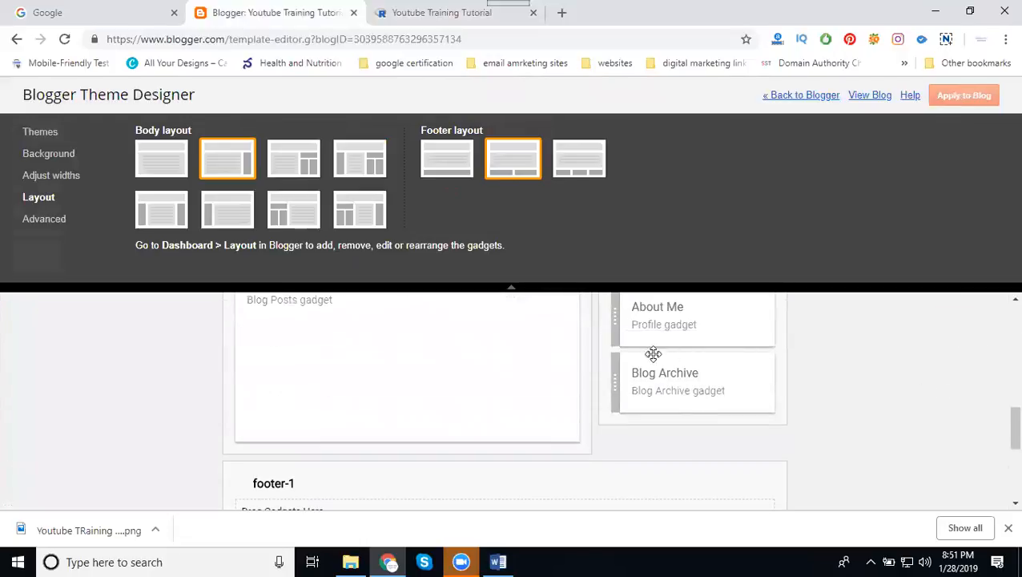
{"action": "scroll", "coordinate": [655, 335], "scroll_direction": "up", "scroll_amount": 2}
{"action": "mouse_move", "coordinate": [666, 376]}
{"action": "left_mouse_down"}
{"action": "mouse_move", "coordinate": [664, 420]}
{"action": "mouse_move", "coordinate": [664, 388]}
{"action": "left_mouse_up"}
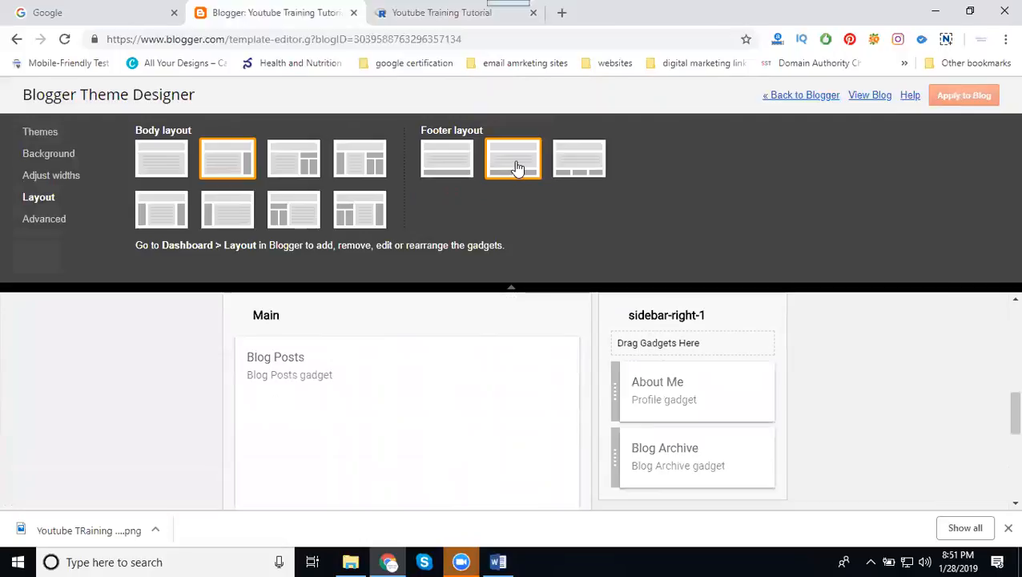
- Look through the advanced theme settings from Page Text, Backgrounds and Links to Blog Title, Tabs, Post Title, Date Header and Post
{"action": "left_click", "coordinate": [41, 221]}
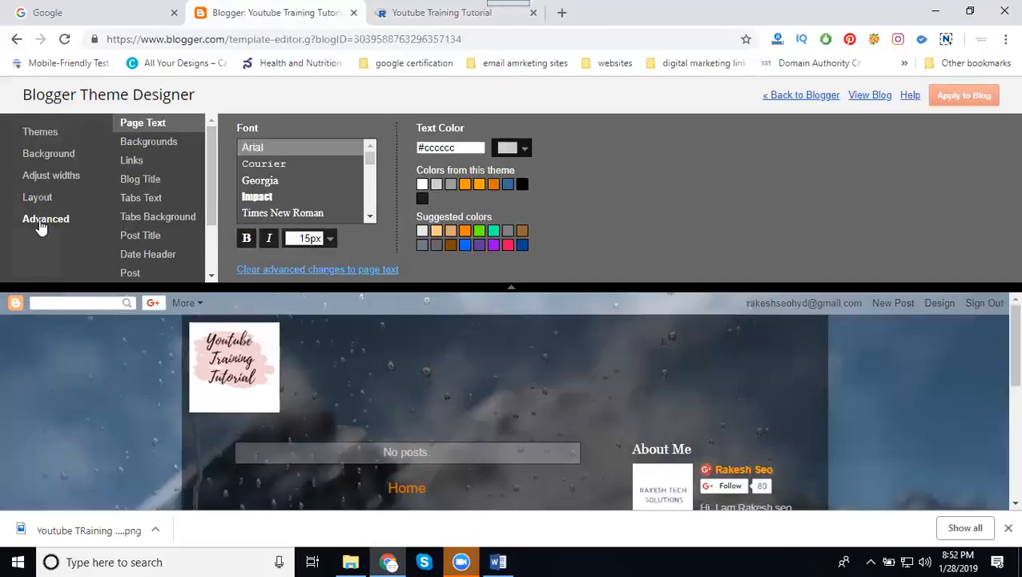
{"action": "left_click", "coordinate": [138, 149]}
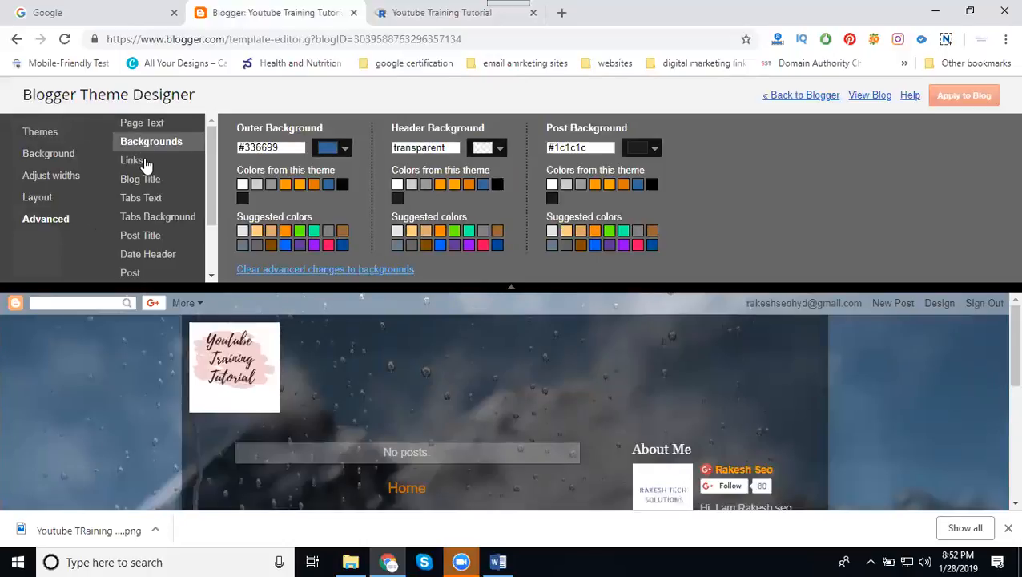
{"action": "left_click", "coordinate": [145, 163]}
{"action": "left_click", "coordinate": [150, 181]}
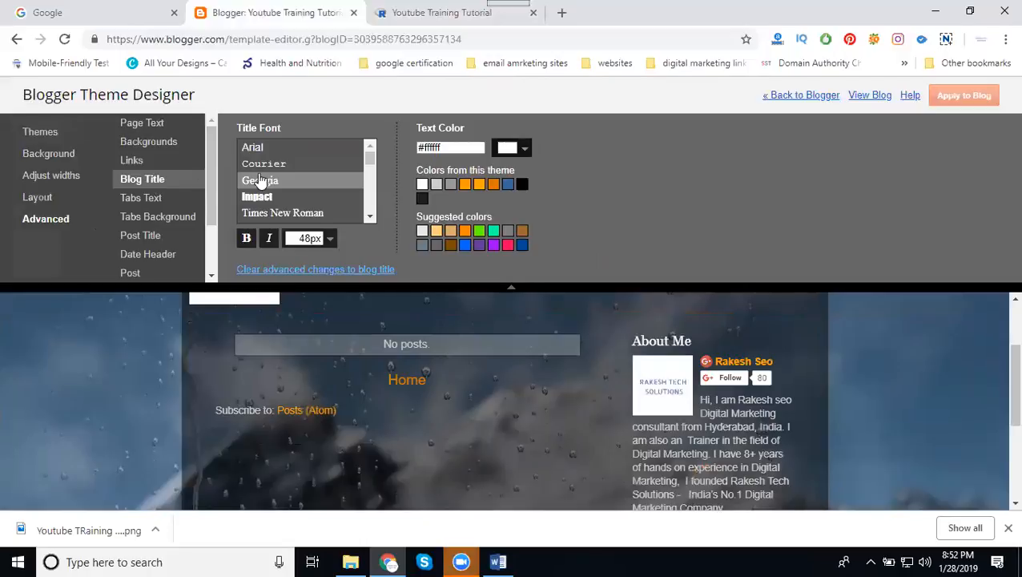
{"action": "left_click", "coordinate": [144, 198]}
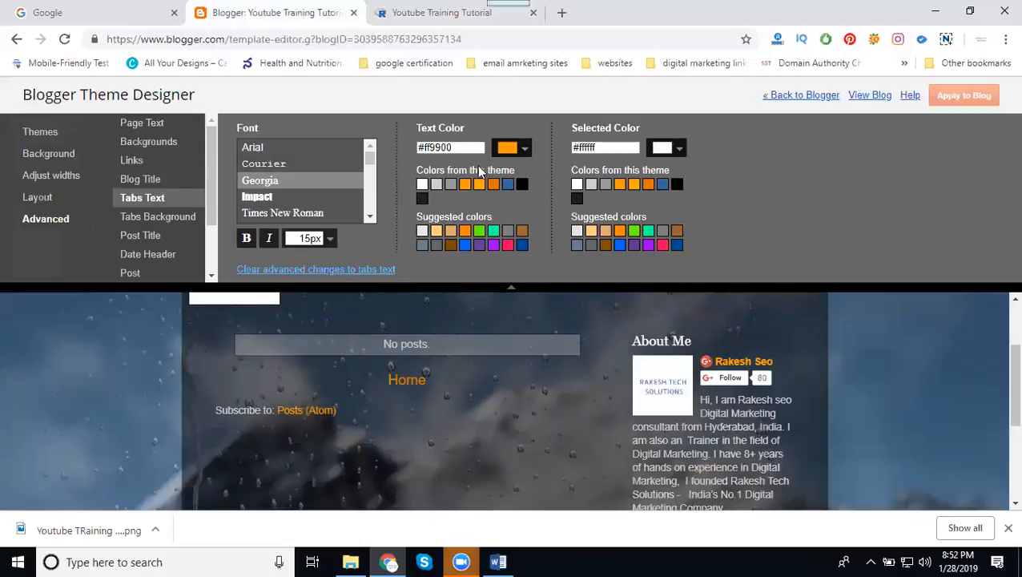
{"action": "left_click", "coordinate": [141, 217]}
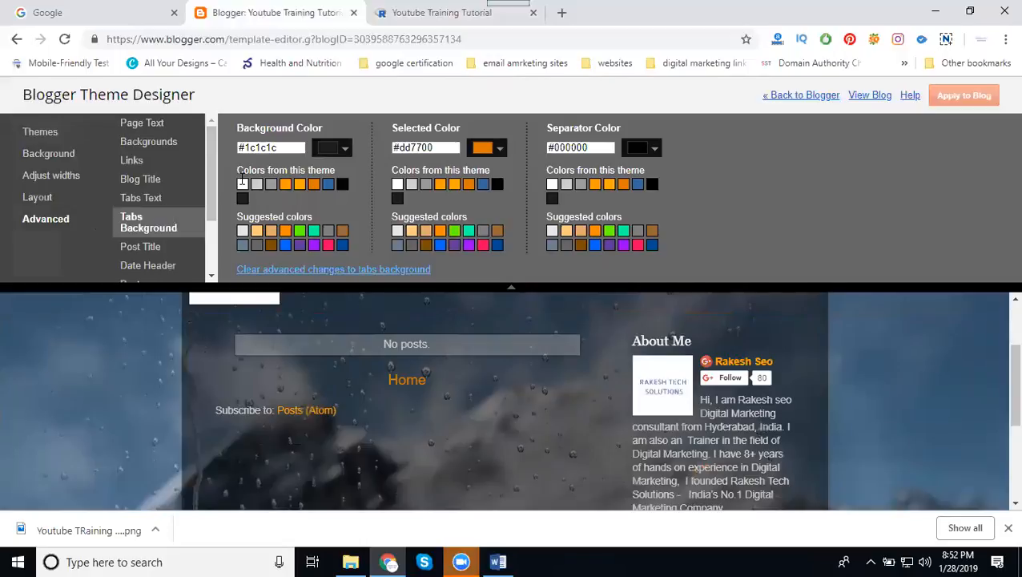
{"action": "left_click", "coordinate": [142, 247]}
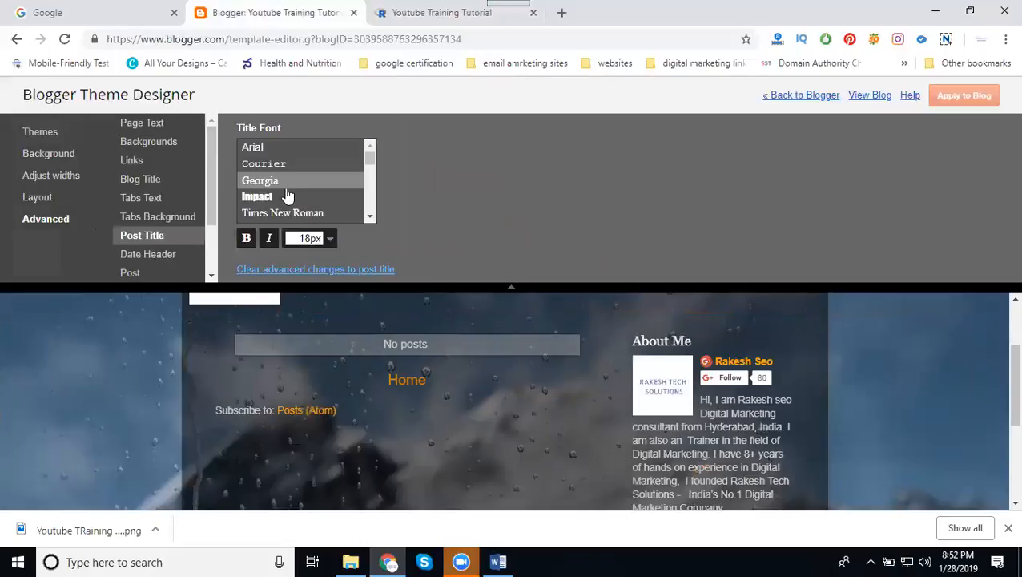
{"action": "left_click", "coordinate": [148, 255]}
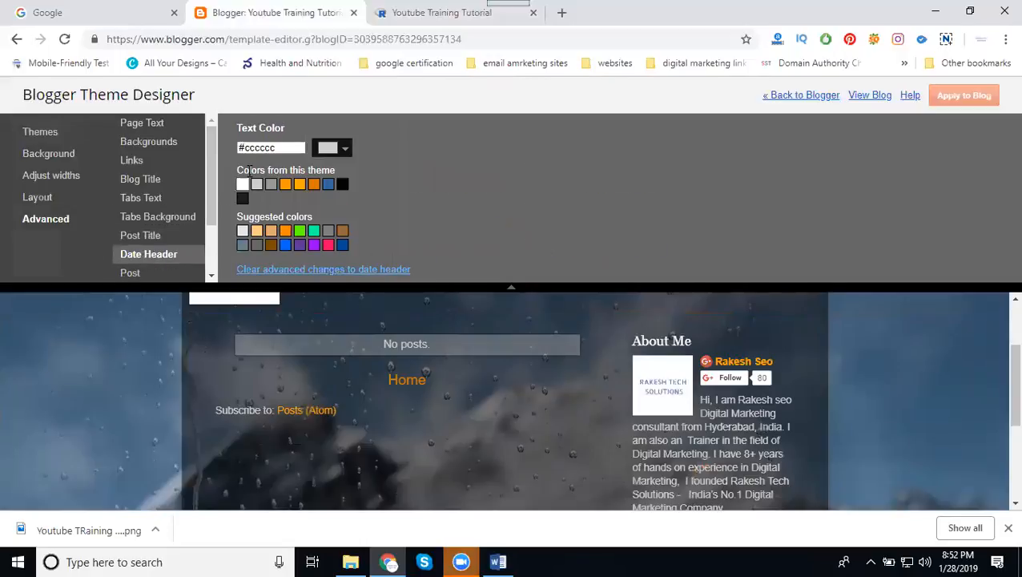
{"action": "left_click", "coordinate": [138, 274]}
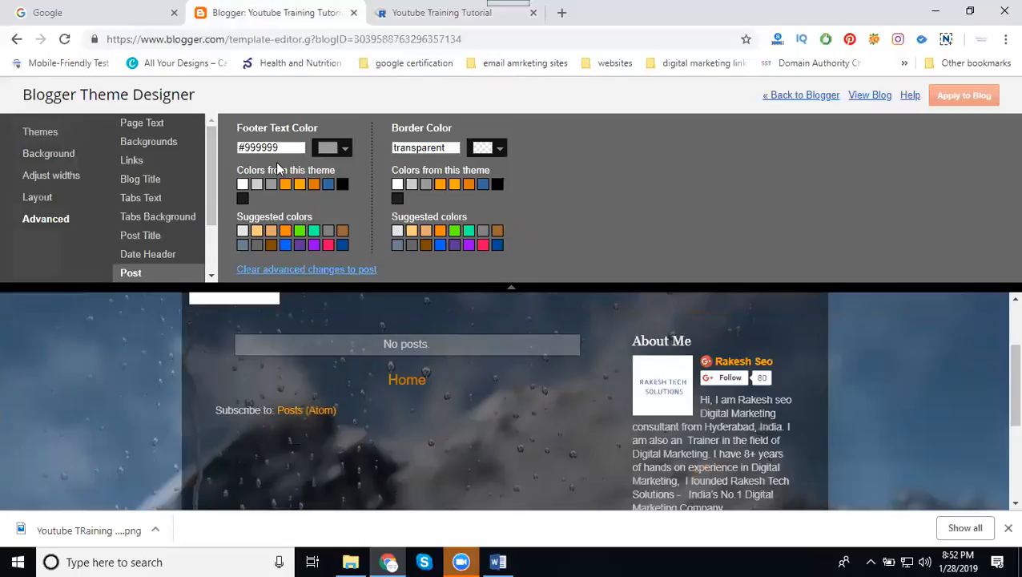
- Go back to the Blogger dashboard, open the blog's Layout page, and examine its gadget sections down to the footer
{"action": "left_click", "coordinate": [36, 197]}
{"action": "left_click", "coordinate": [790, 97]}
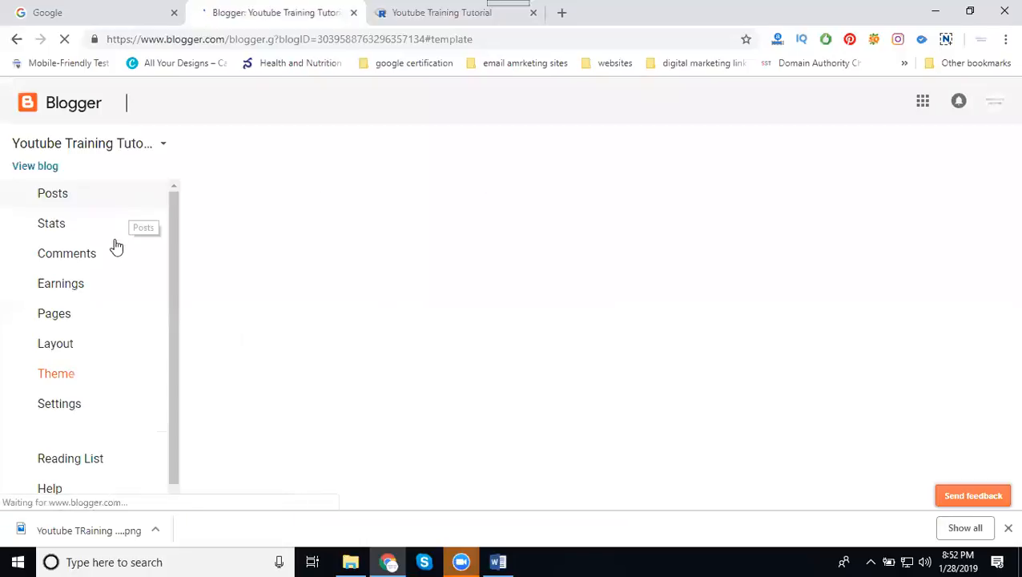
{"action": "left_click", "coordinate": [72, 334]}
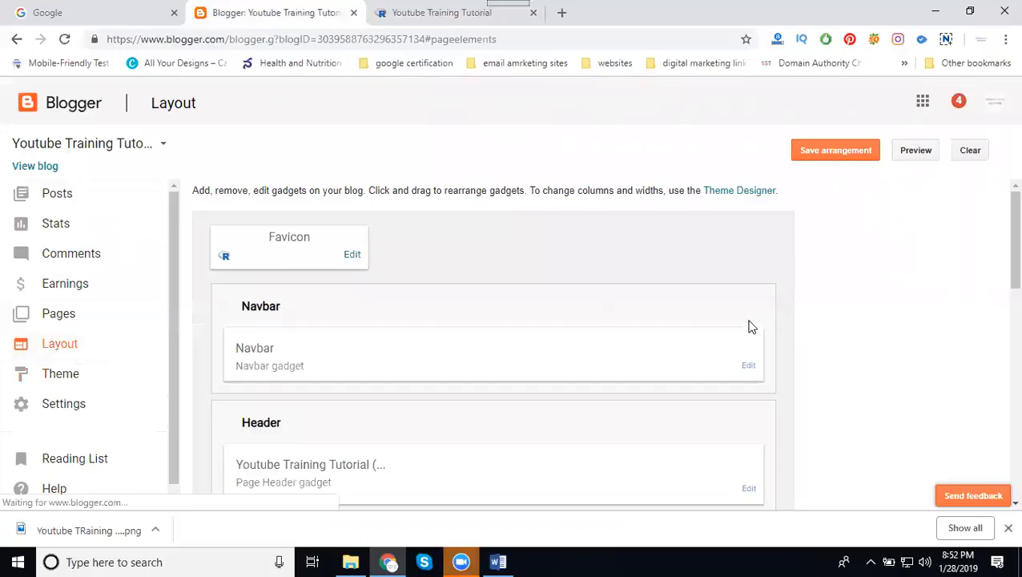
{"action": "scroll", "coordinate": [752, 326], "scroll_direction": "down", "scroll_amount": 5}
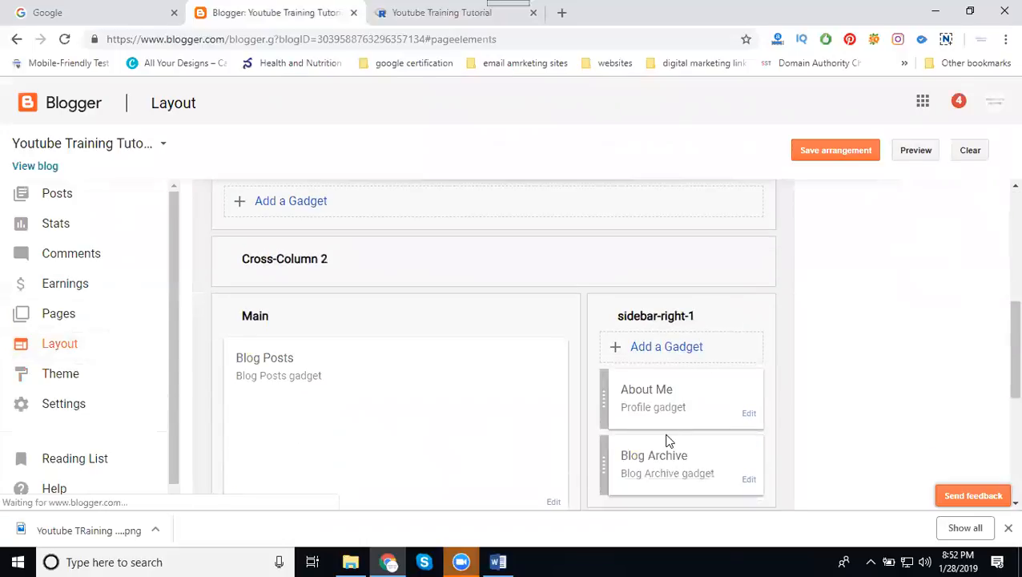
{"action": "scroll", "coordinate": [668, 440], "scroll_direction": "down", "scroll_amount": 2}
{"action": "scroll", "coordinate": [236, 385], "scroll_direction": "down", "scroll_amount": 1}
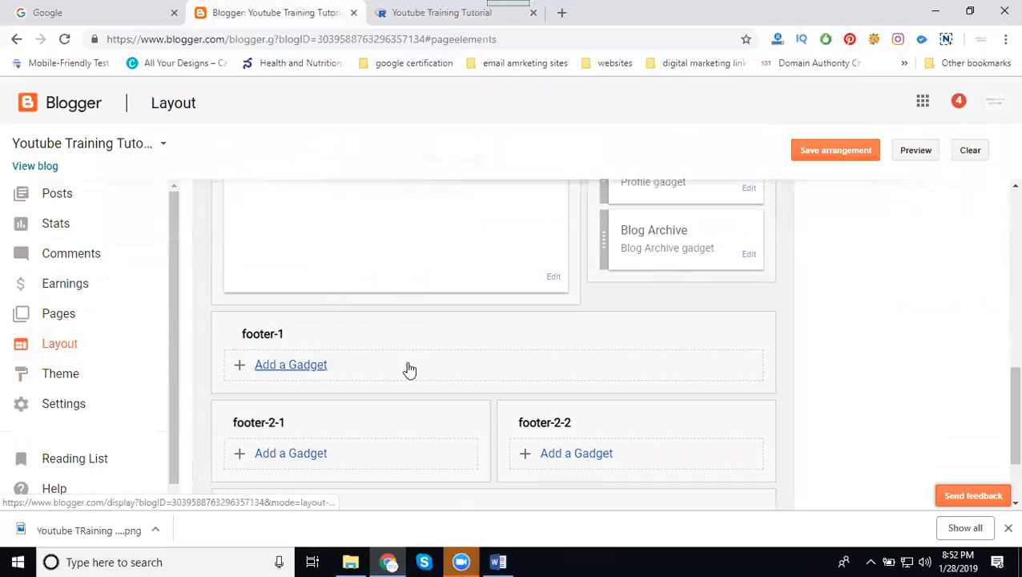
{"action": "scroll", "coordinate": [409, 370], "scroll_direction": "down", "scroll_amount": 2}
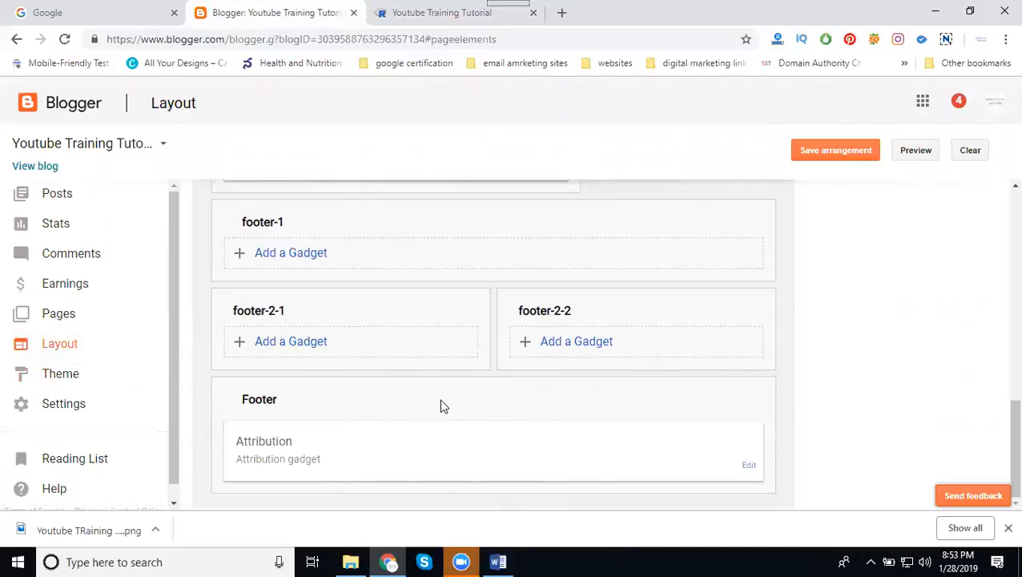
{"action": "scroll", "coordinate": [441, 405], "scroll_direction": "up", "scroll_amount": 4}
{"action": "scroll", "coordinate": [547, 461], "scroll_direction": "up", "scroll_amount": 4}
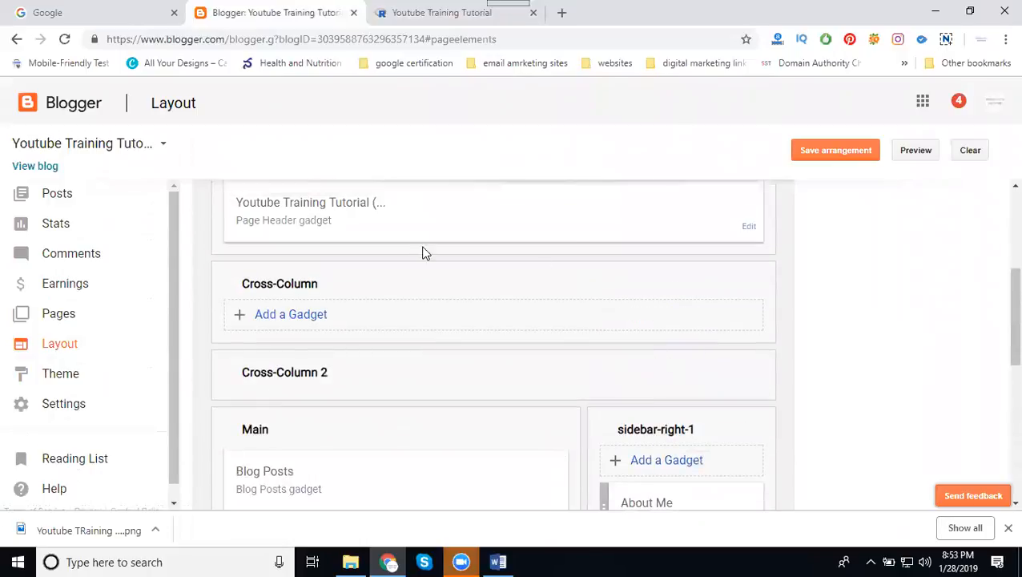